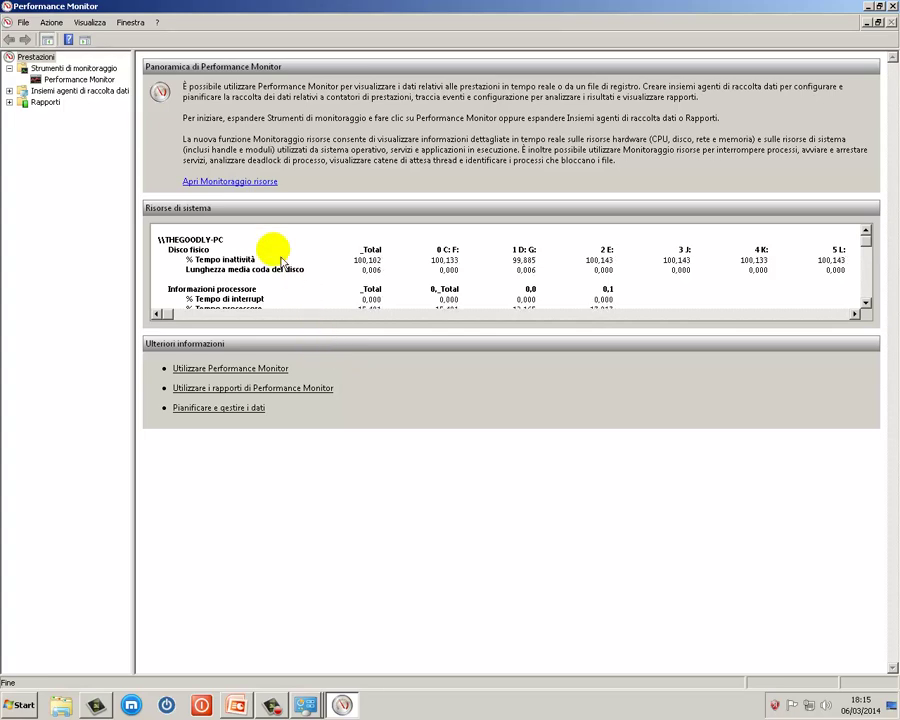
- Open Monitoraggio risorse from the overview, maximize its window and examine the CPU, Disco, Rete and Memoria graphs
click(224, 195)
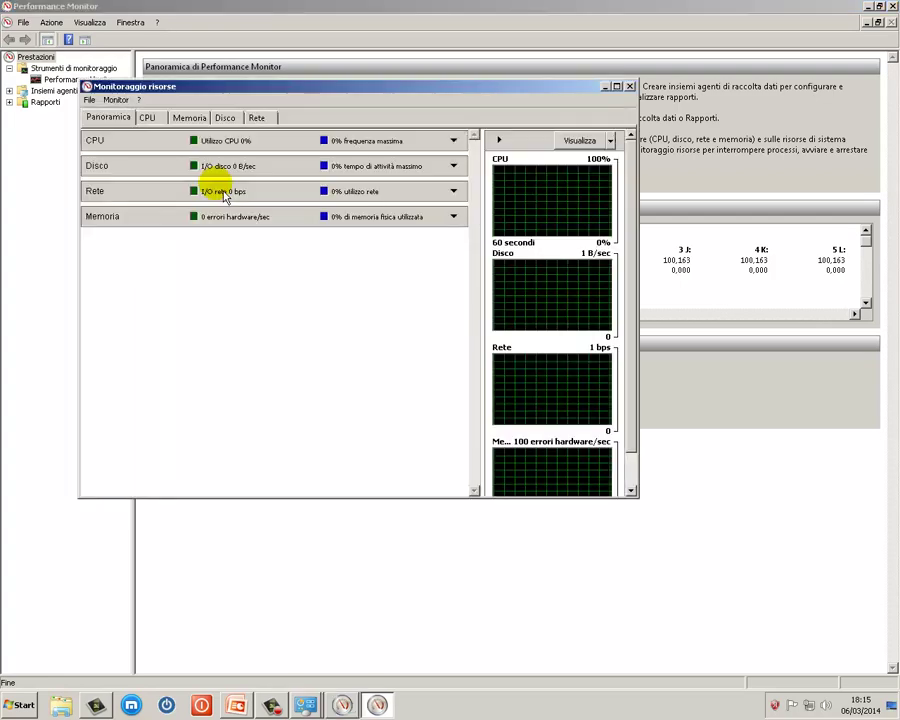
click(616, 87)
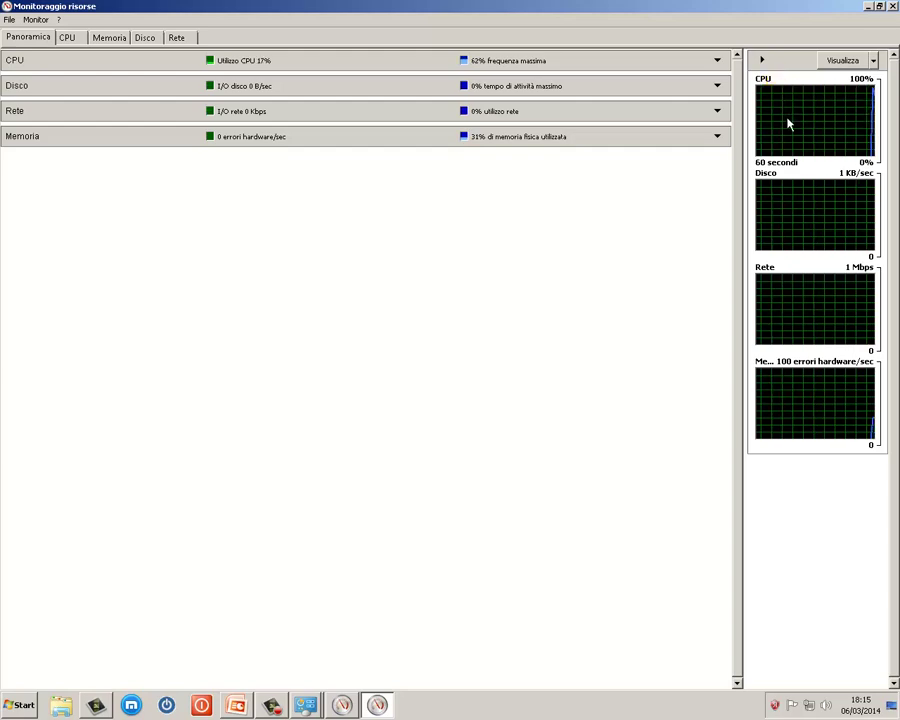
click(819, 357)
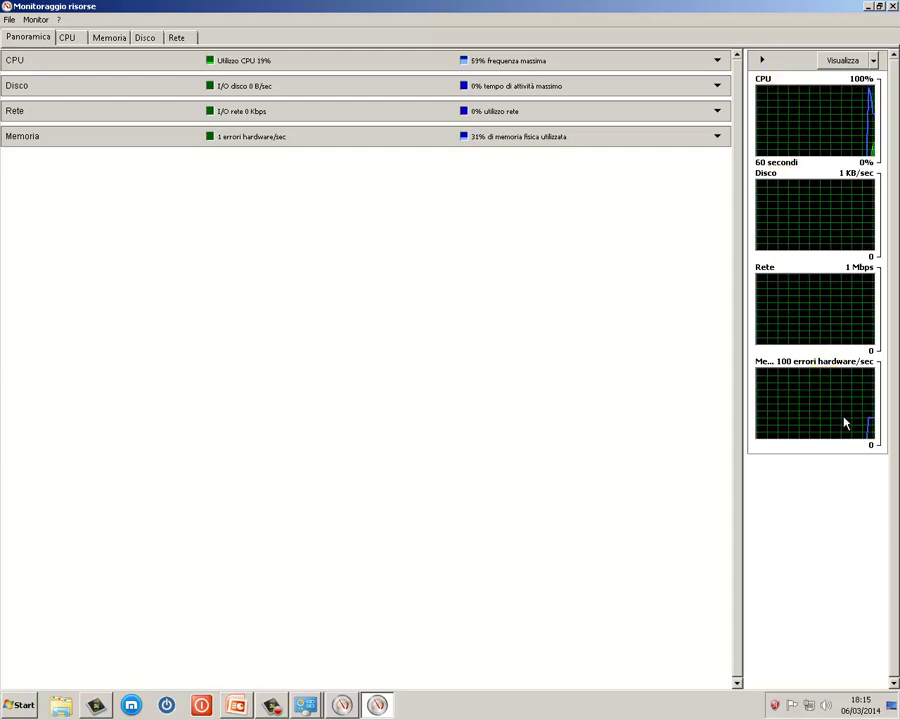
click(786, 98)
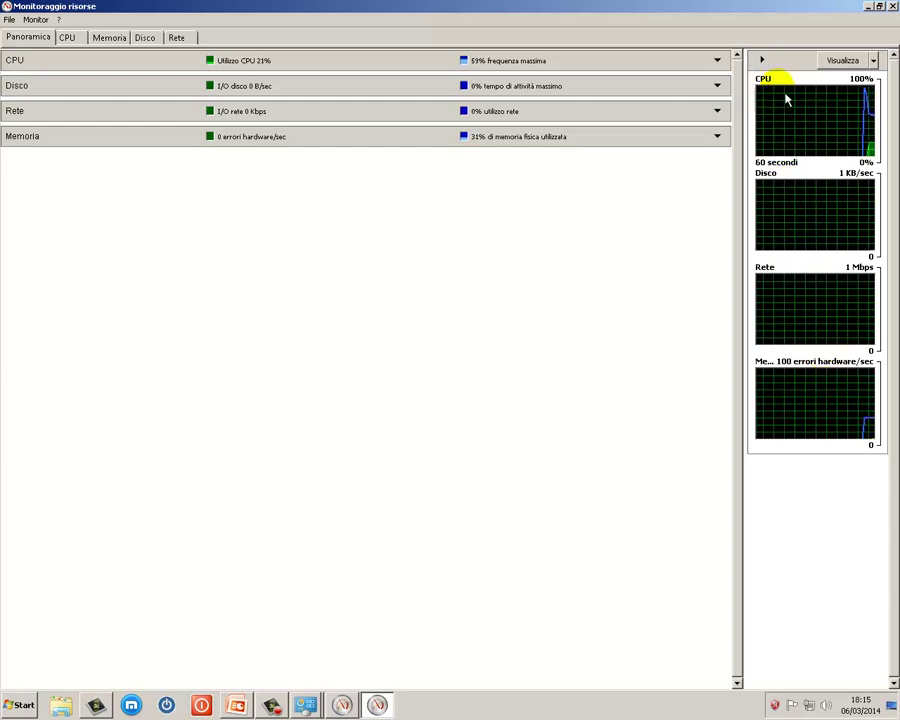
click(775, 172)
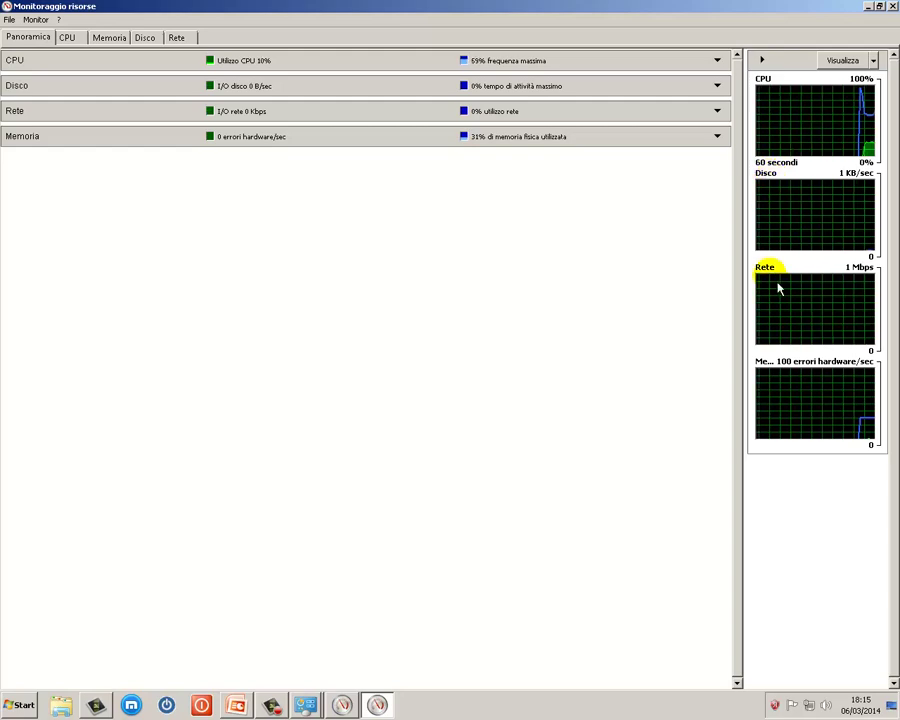
- Expand the CPU and Disco sections of the overview to look at their activity, and collapse both again
click(14, 60)
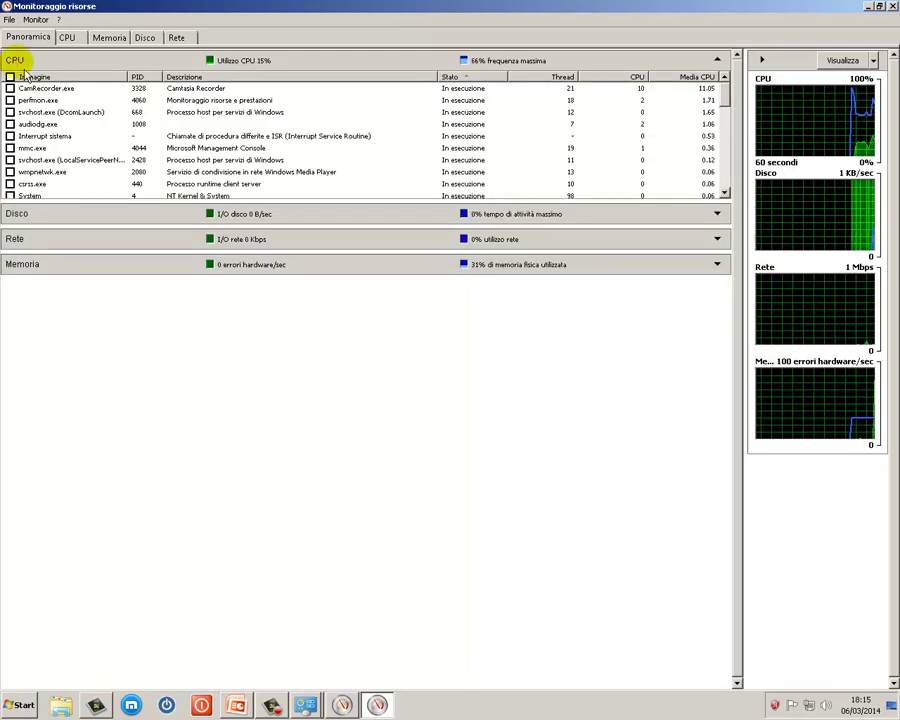
click(14, 213)
click(14, 213)
click(15, 60)
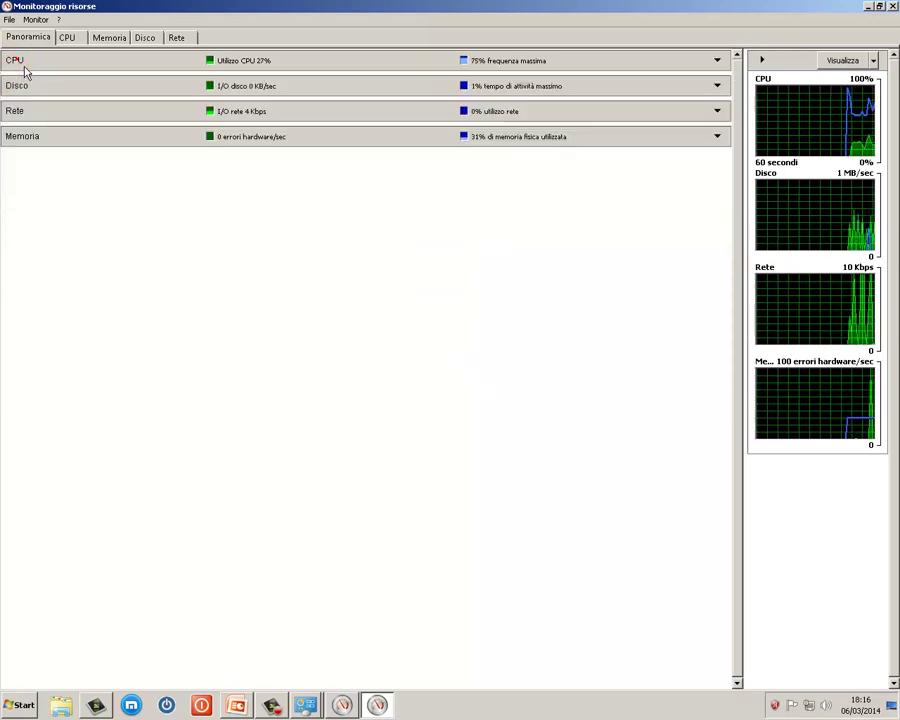
- Examine the detailed CPU, Memoria, Disco and Rete views, checking the CamRecorder.exe process for CPU and memory use
click(70, 44)
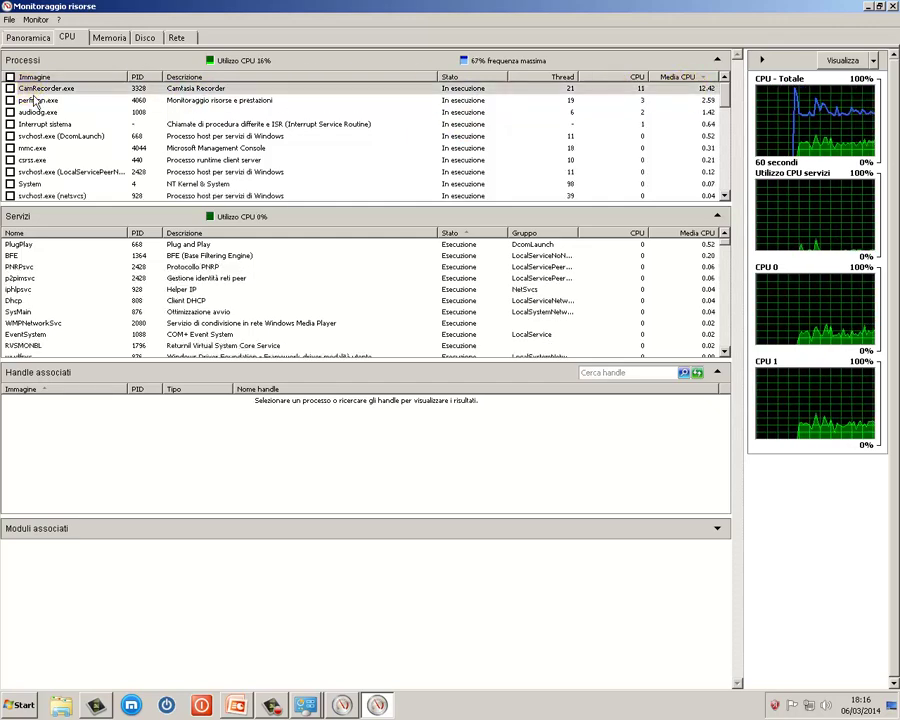
click(34, 92)
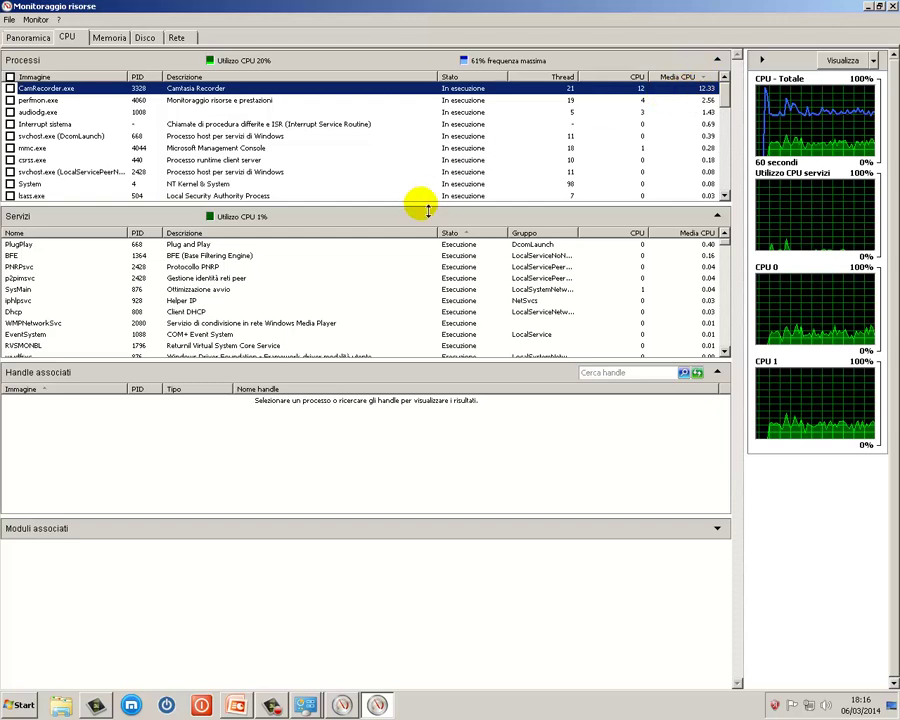
click(122, 38)
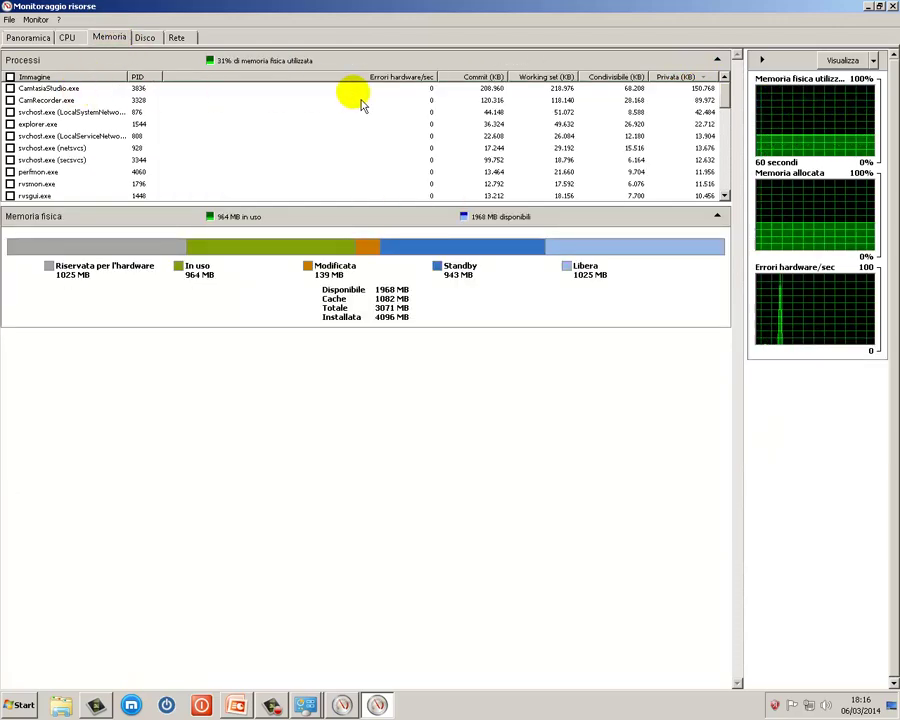
click(60, 101)
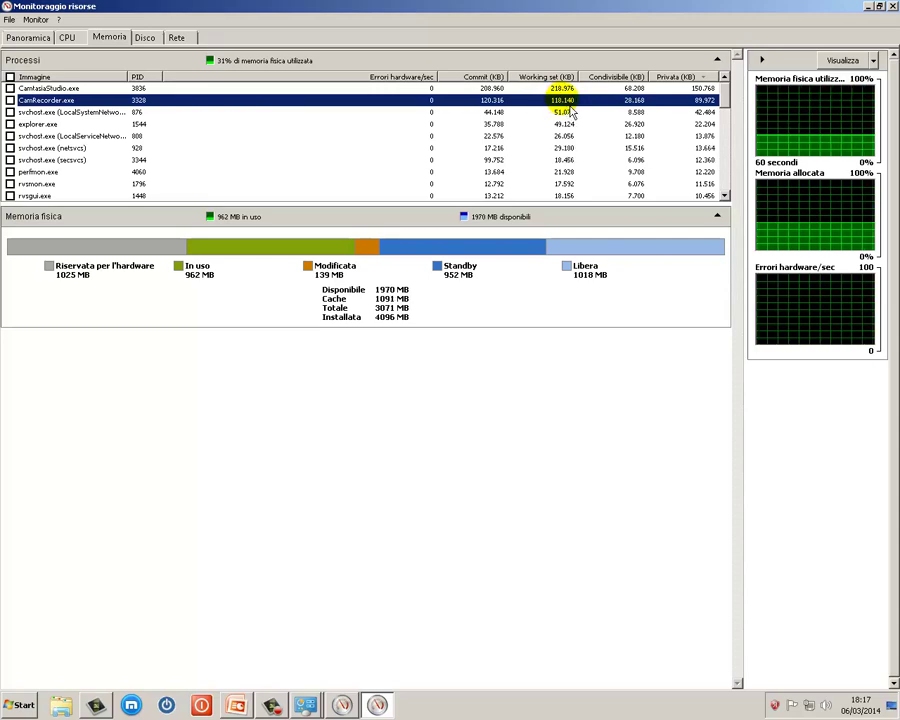
click(145, 38)
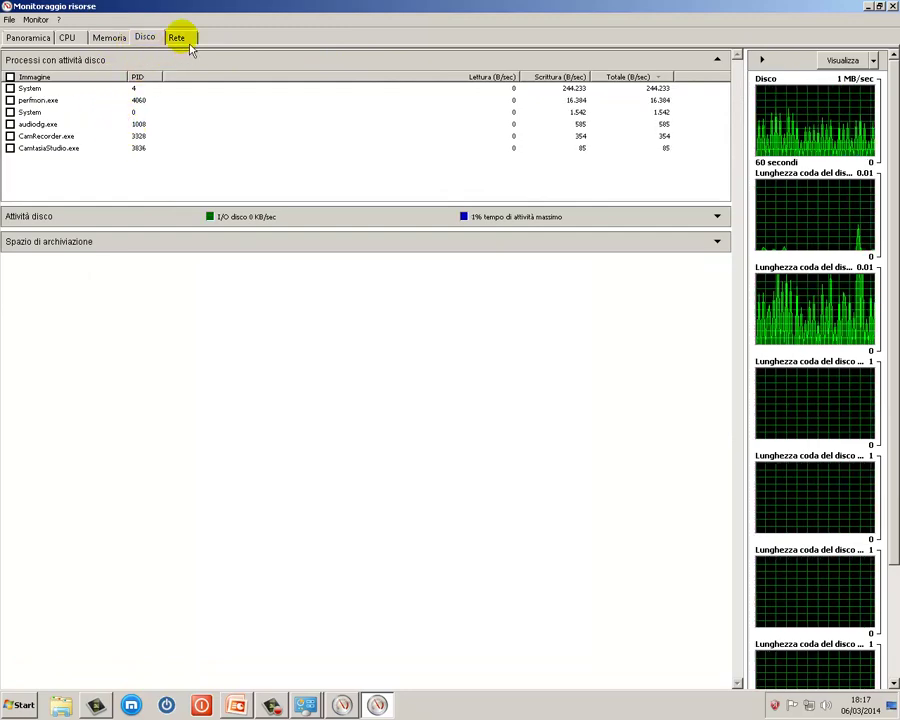
click(182, 39)
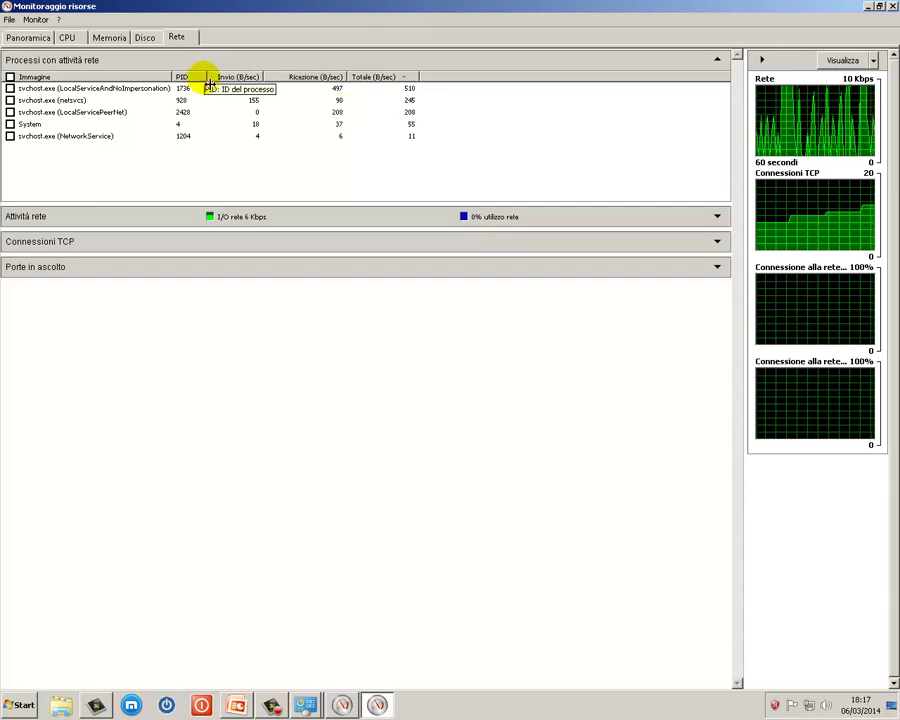
- Return to the Panoramica view and expand its Memoria, Rete, Disco and CPU sections
click(80, 42)
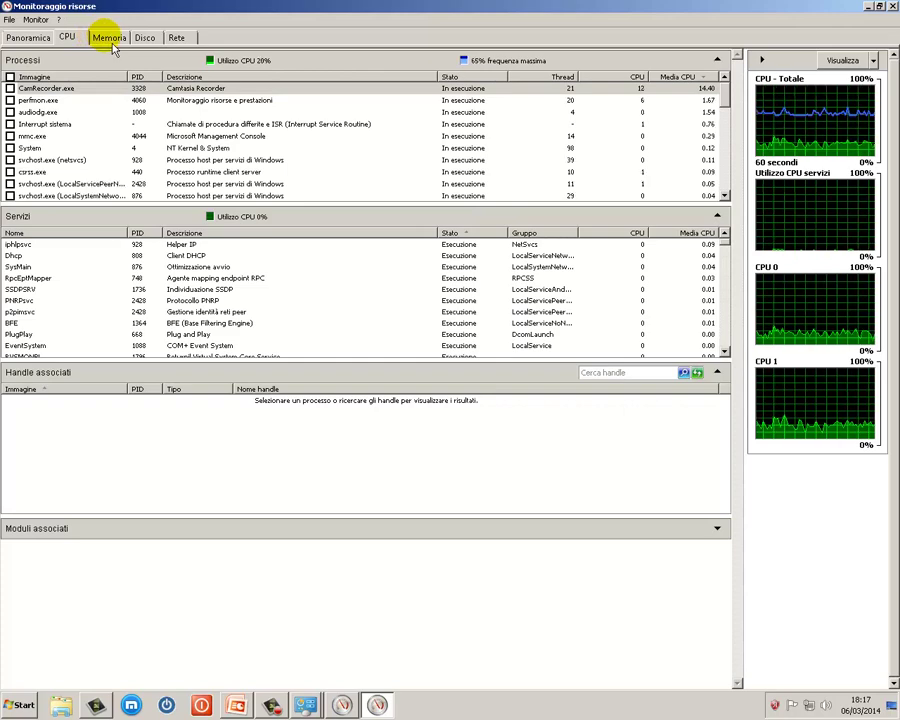
click(30, 37)
click(36, 137)
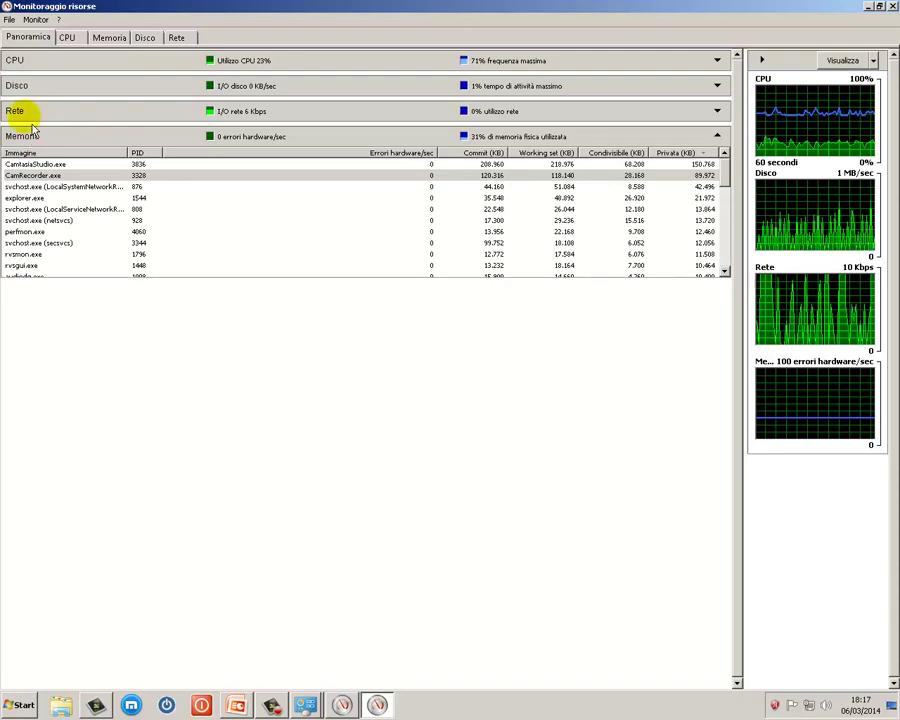
click(30, 113)
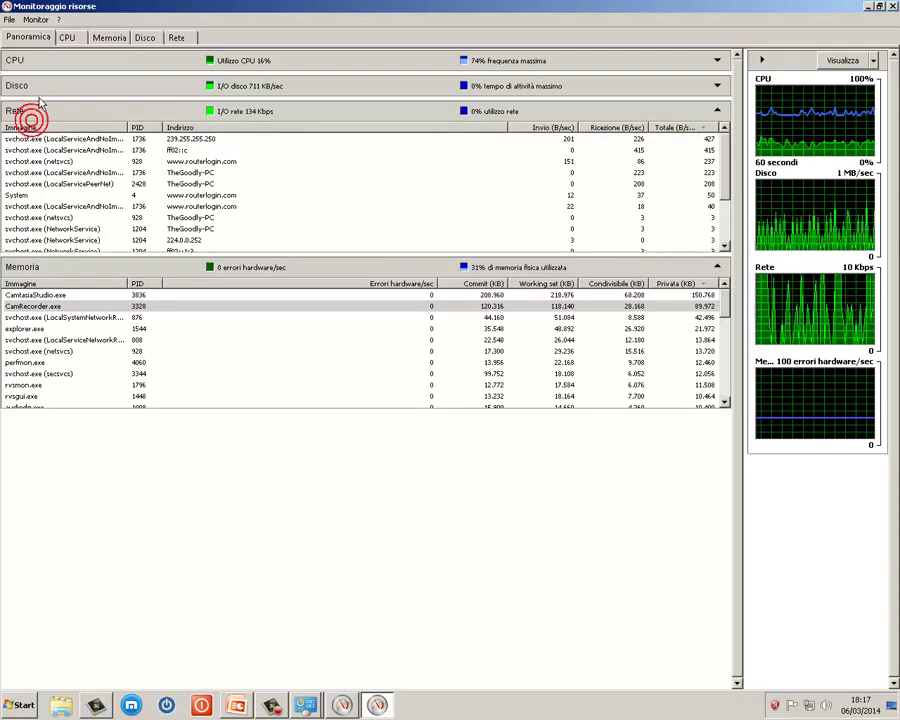
click(33, 87)
click(36, 60)
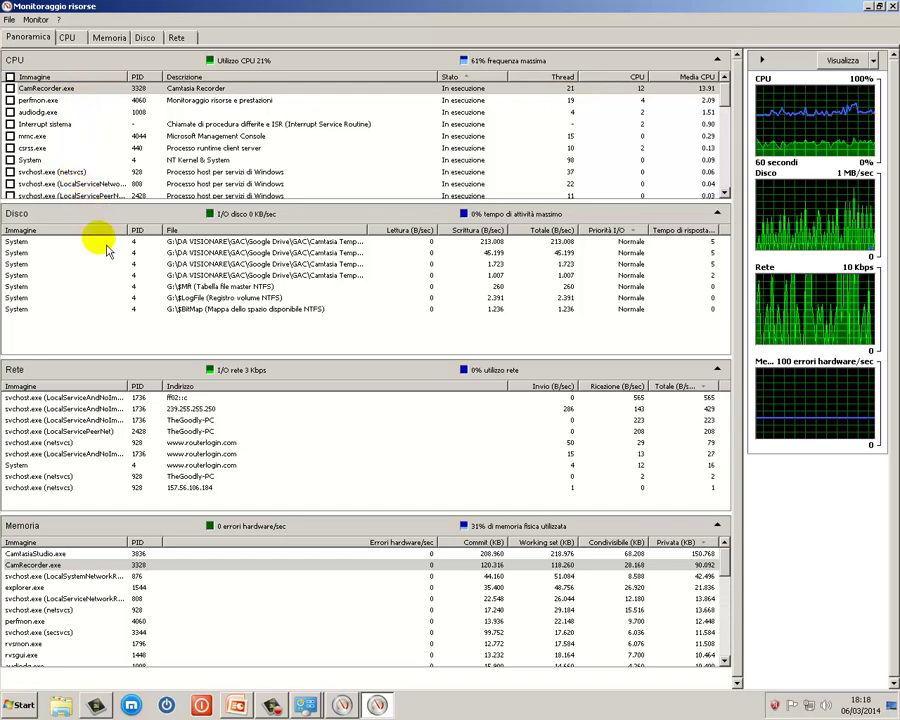
- Review the CPU and Memoria details and the overview once more, and close Monitoraggio risorse
click(68, 38)
click(108, 38)
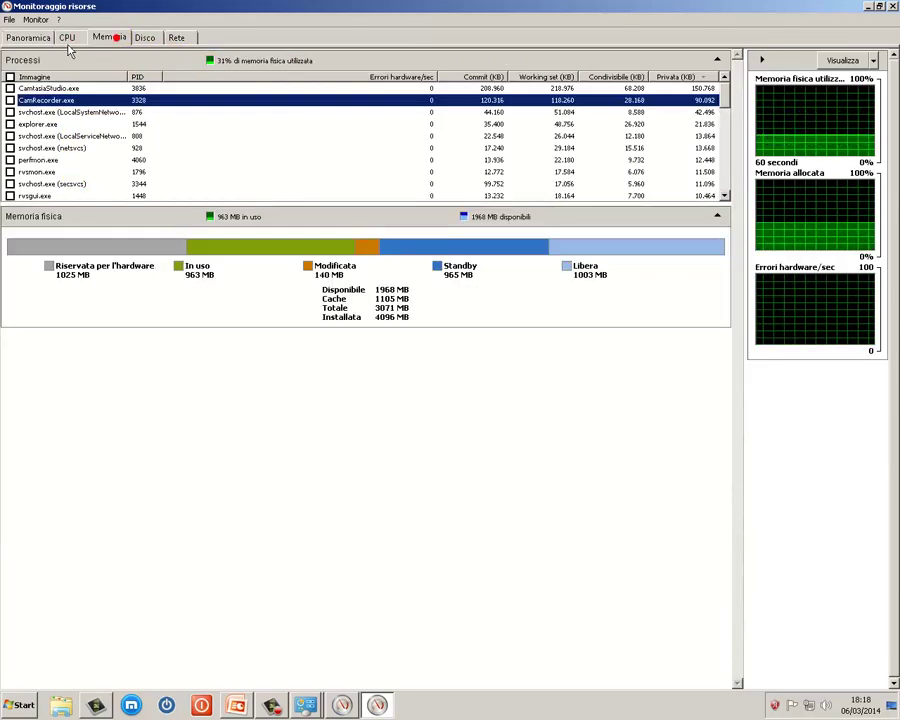
click(30, 38)
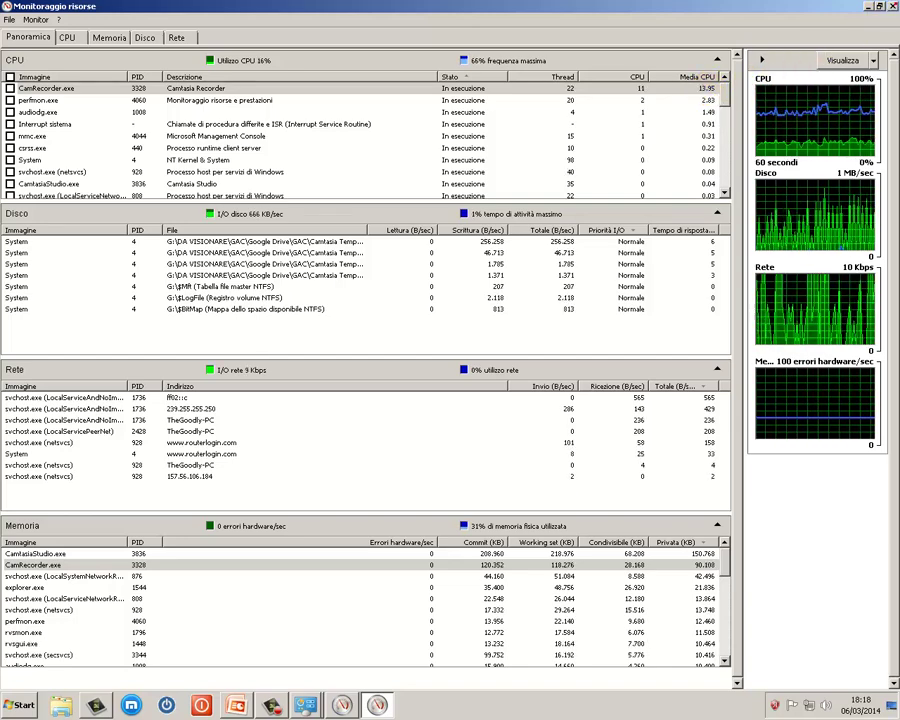
click(891, 6)
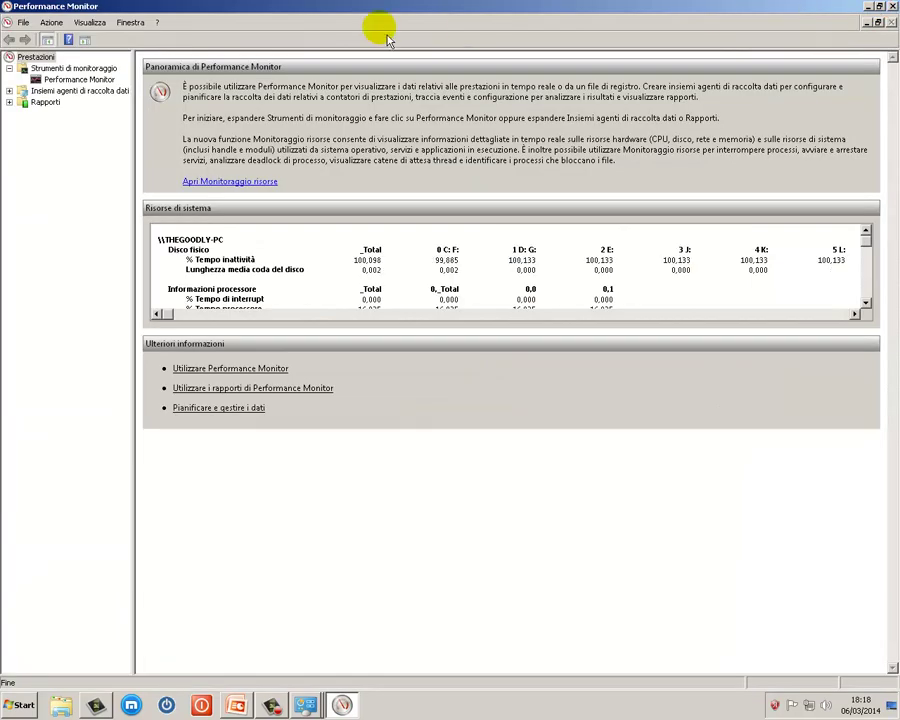
- Open the live Performance Monitor chart and change its display from line to histogram bar and on to report
click(80, 80)
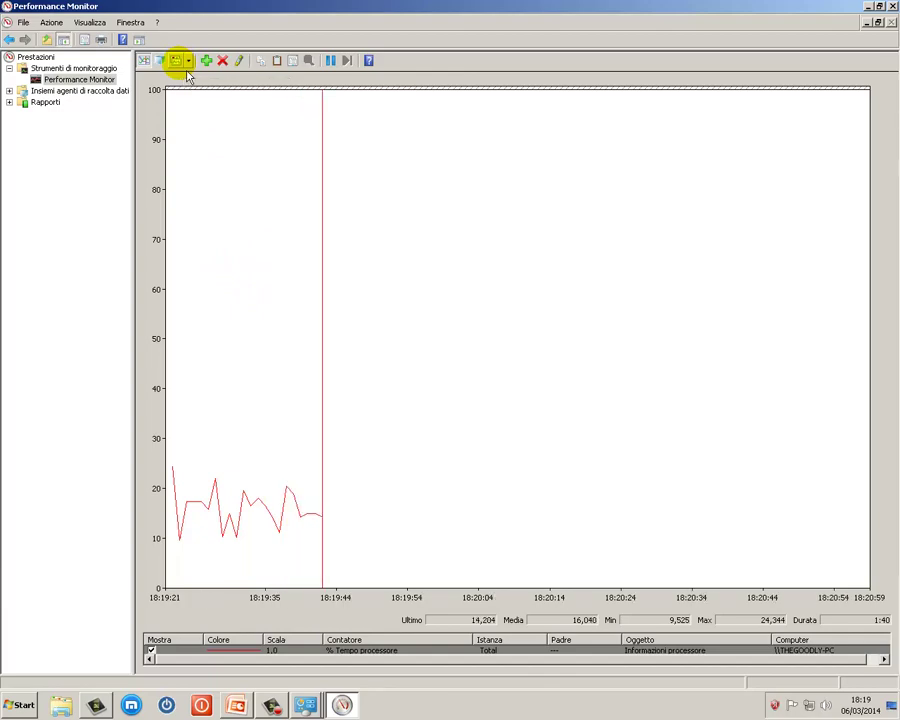
click(185, 68)
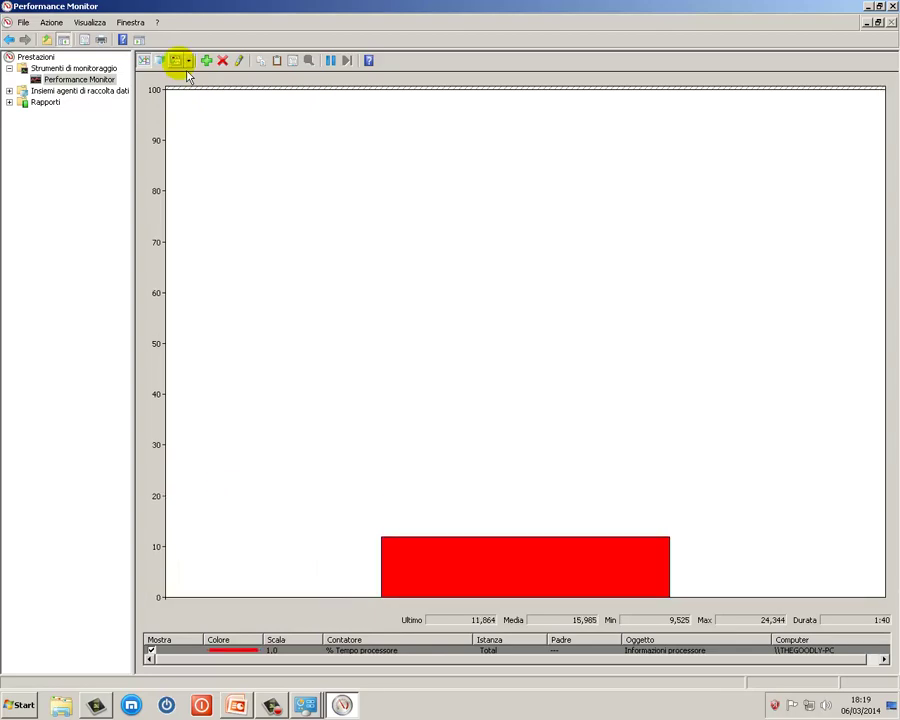
click(186, 72)
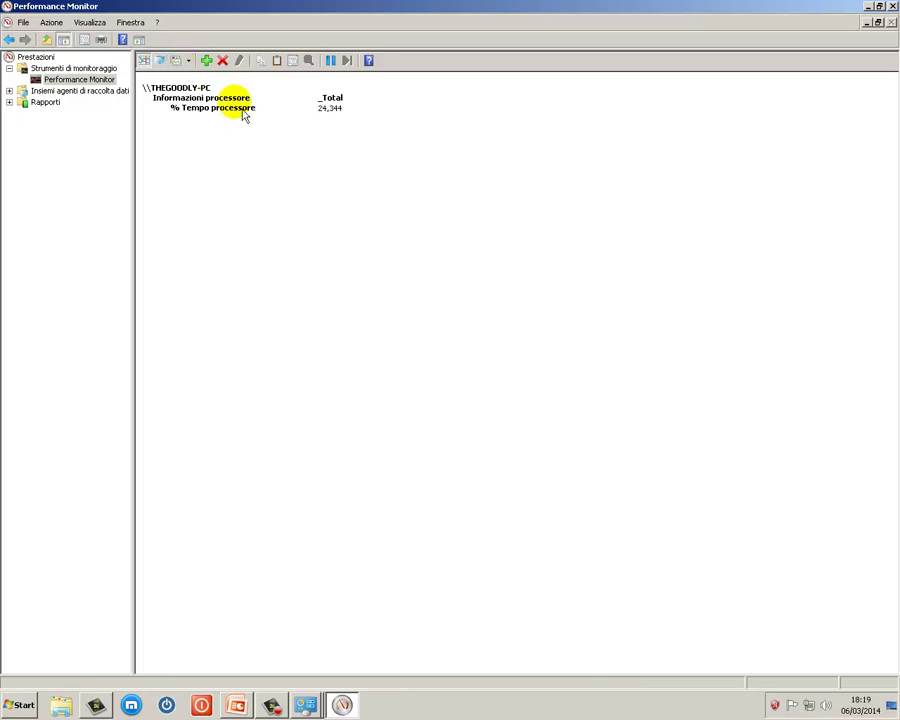
click(219, 82)
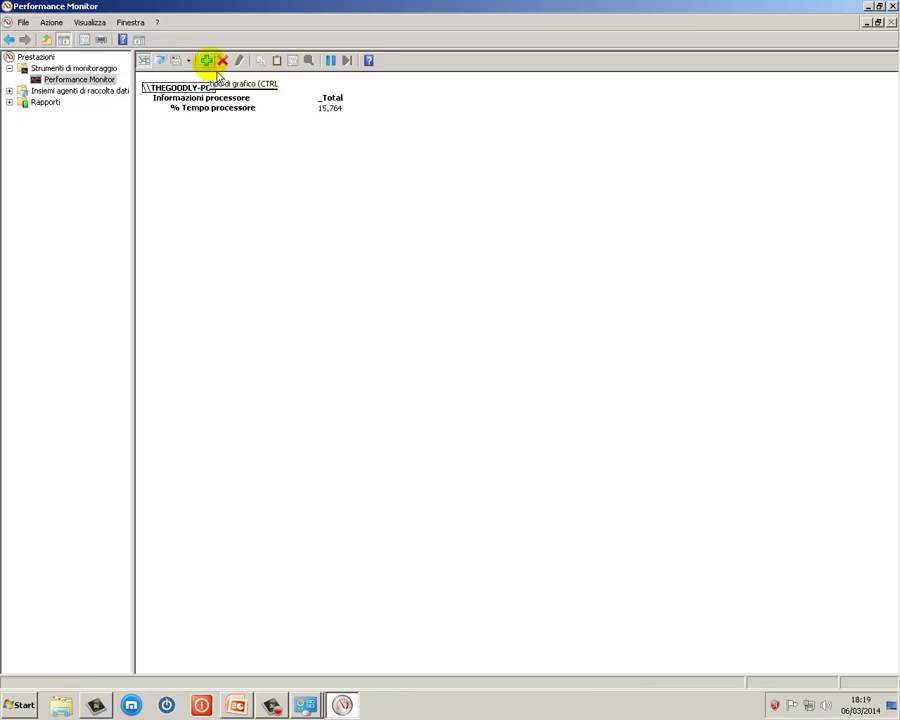
- Add all Processore counters of the local computer for the _Total instance to the report
click(206, 62)
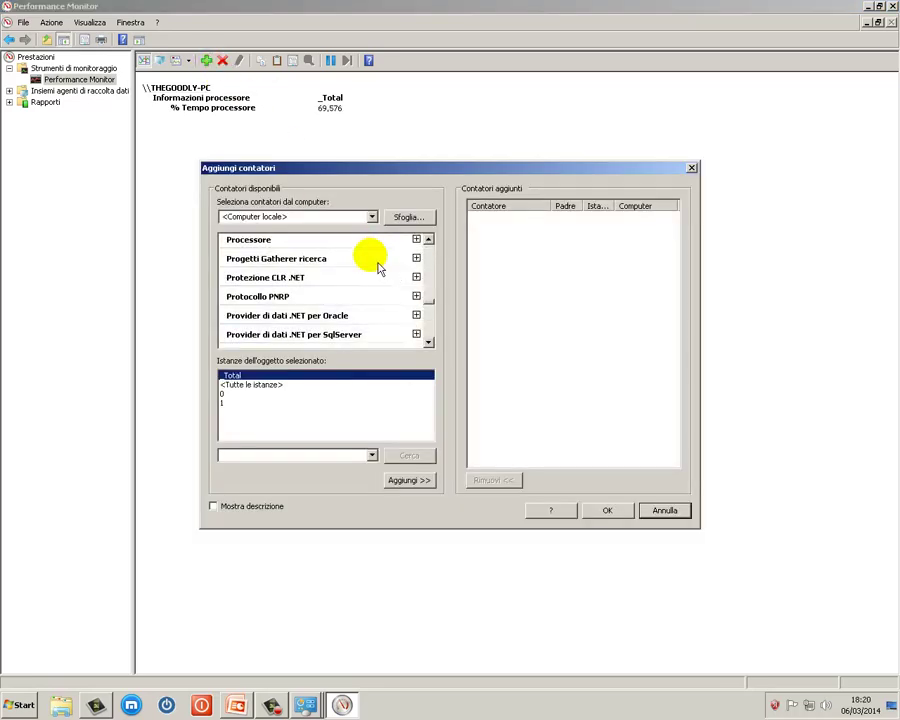
click(416, 240)
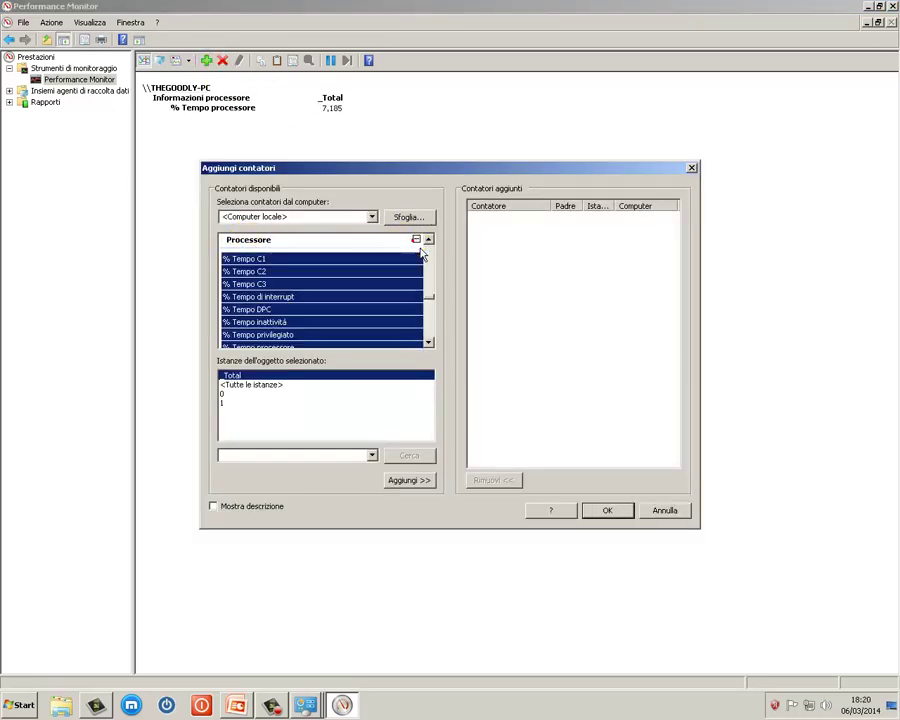
click(409, 481)
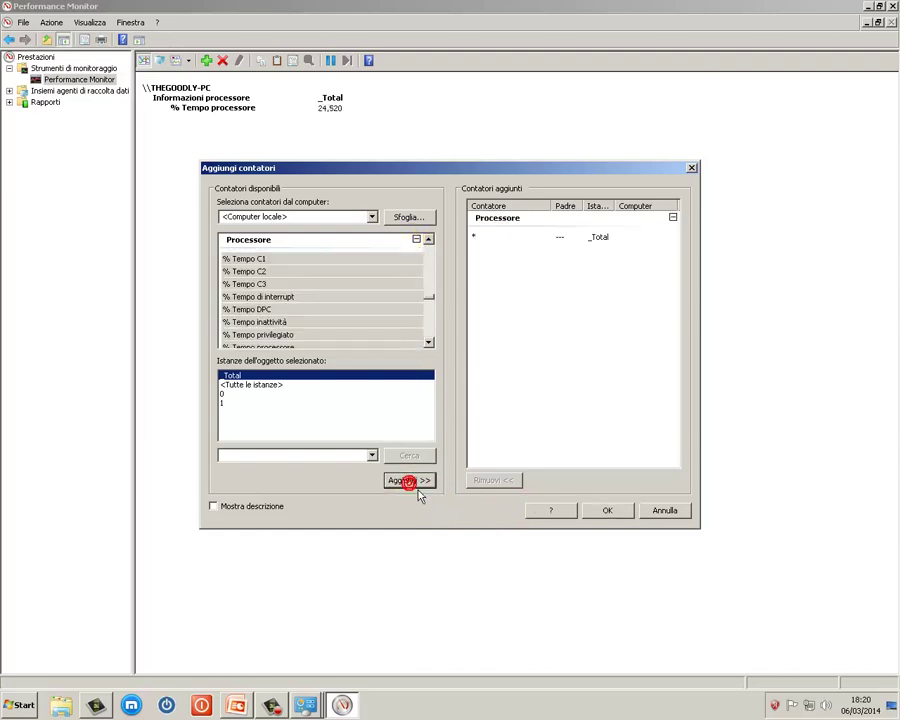
click(600, 515)
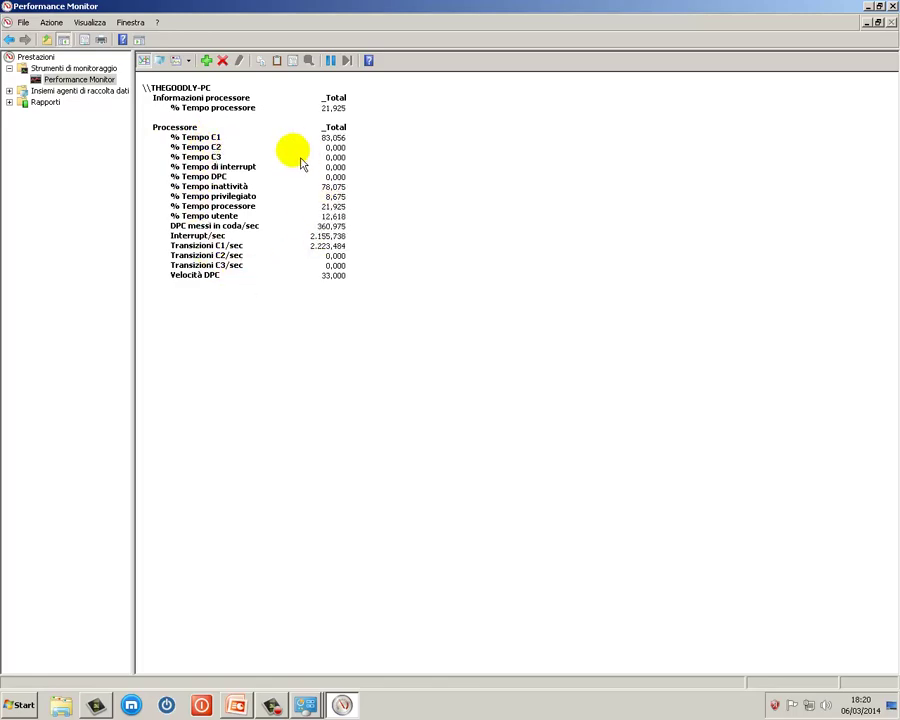
- Add all Memoria counters of the local computer to the report
click(207, 61)
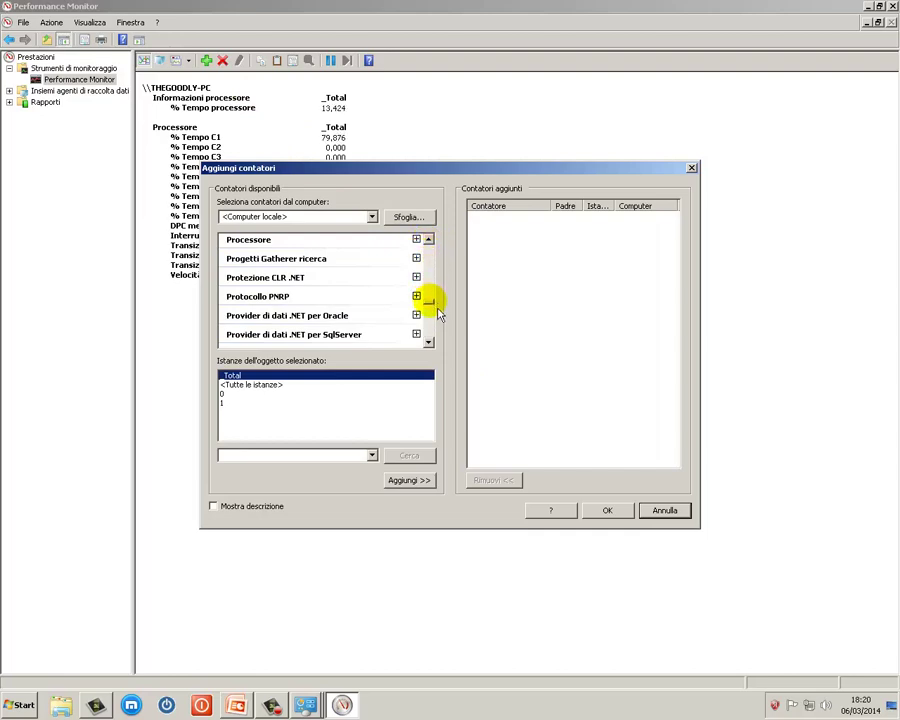
click(432, 298)
scroll(430, 284, up, 1)
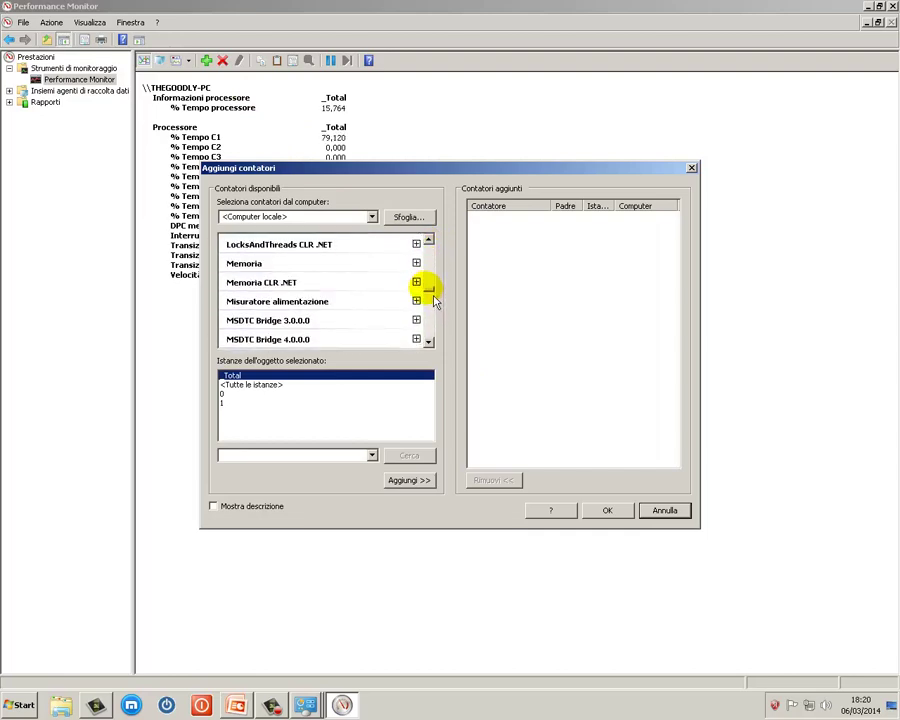
click(416, 263)
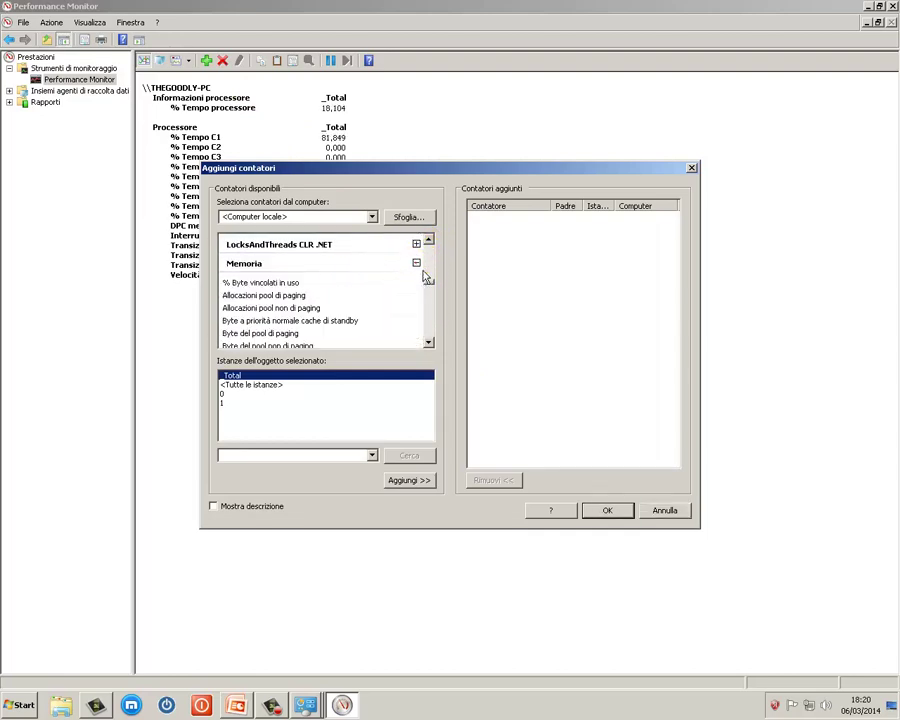
click(371, 265)
click(421, 485)
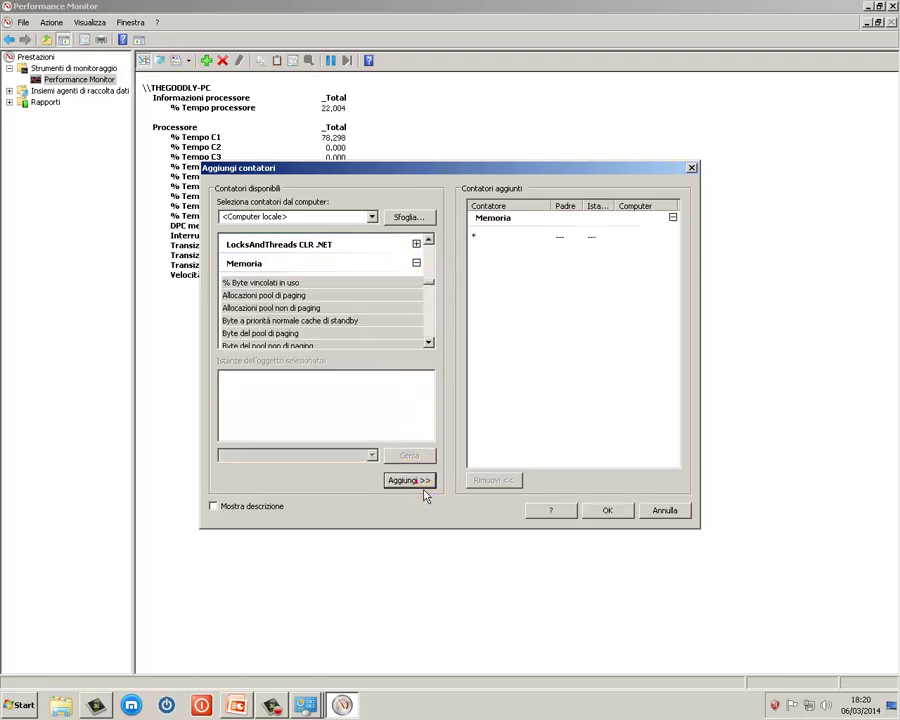
click(604, 510)
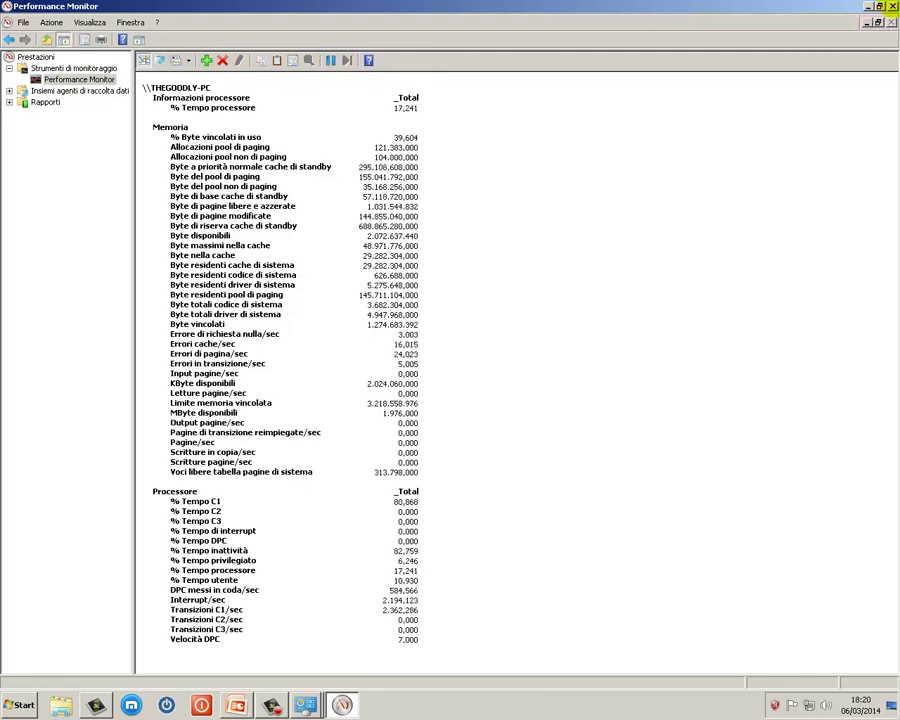
- Close Performance Monitor and open Servizi from Strumenti di amministrazione
click(892, 6)
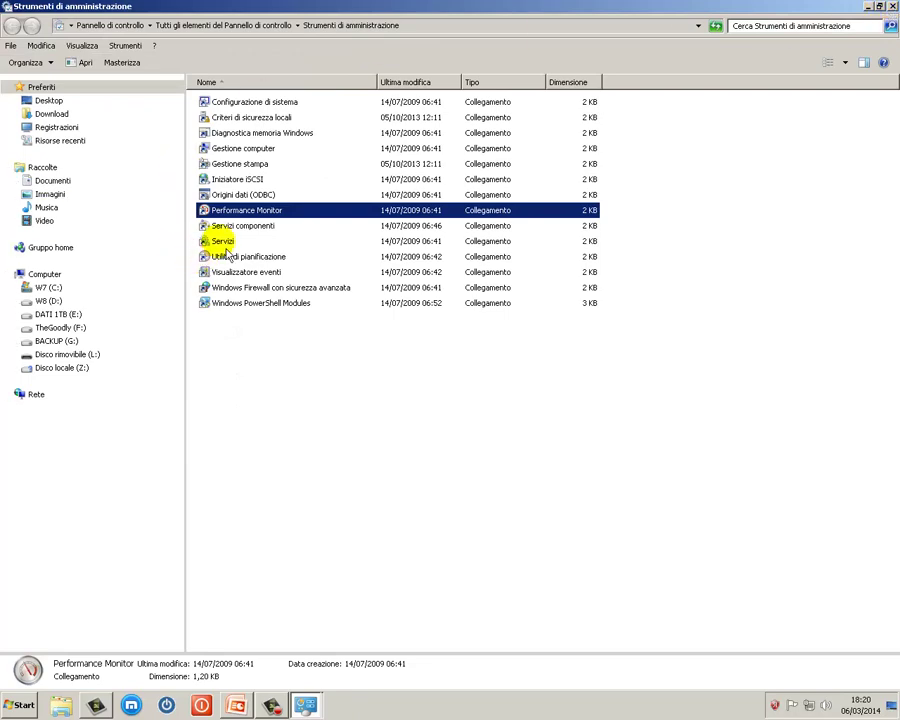
double_click(226, 246)
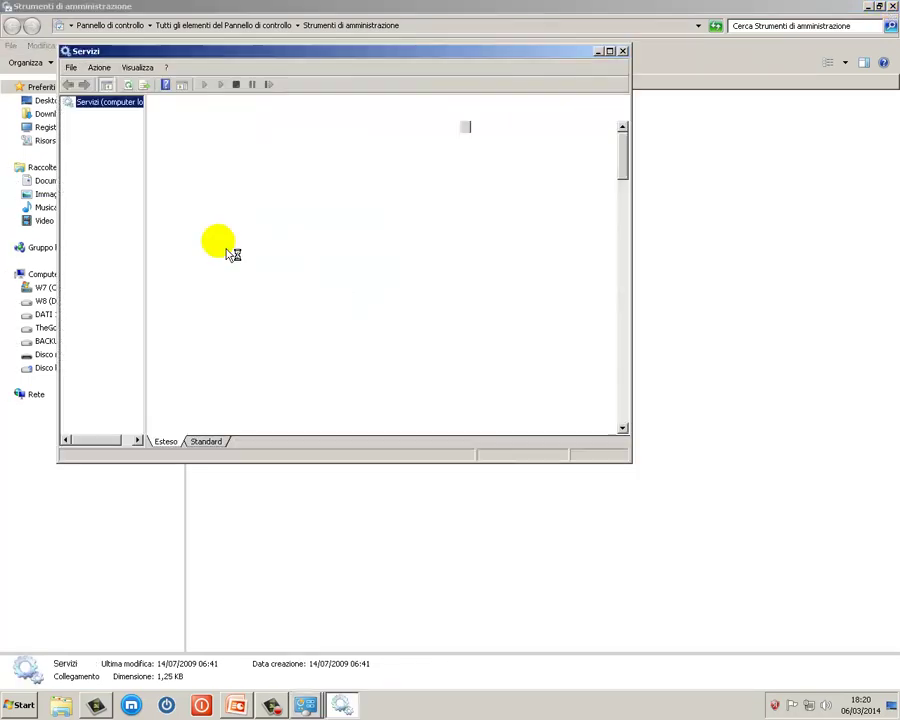
- Maximize the Servizi window and widen the Nome and Descrizione columns so the service names and descriptions are readable
click(610, 52)
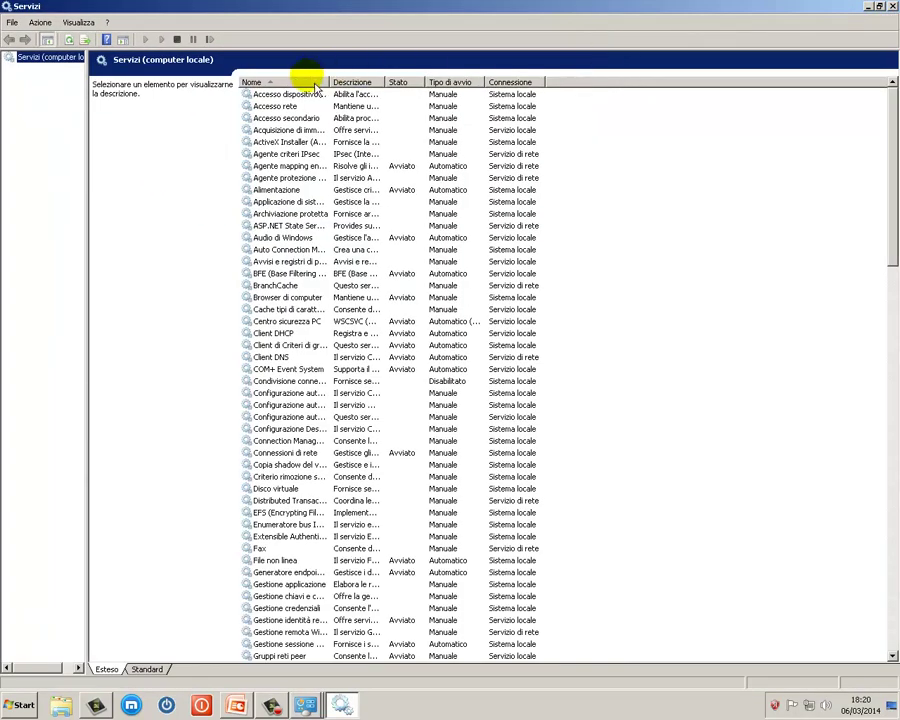
drag(329, 82, 612, 85)
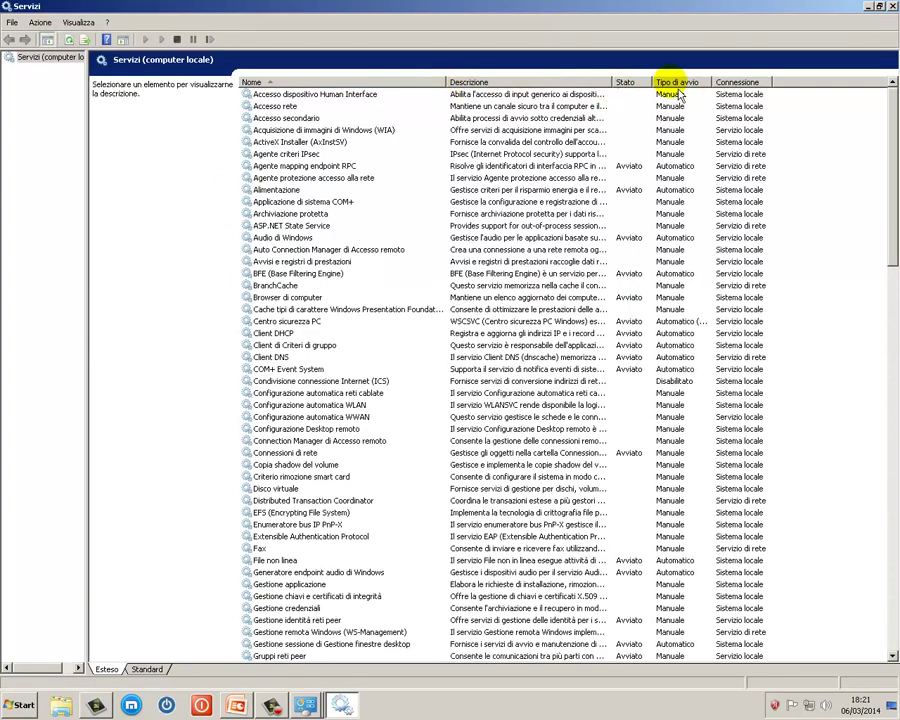
drag(715, 88, 722, 88)
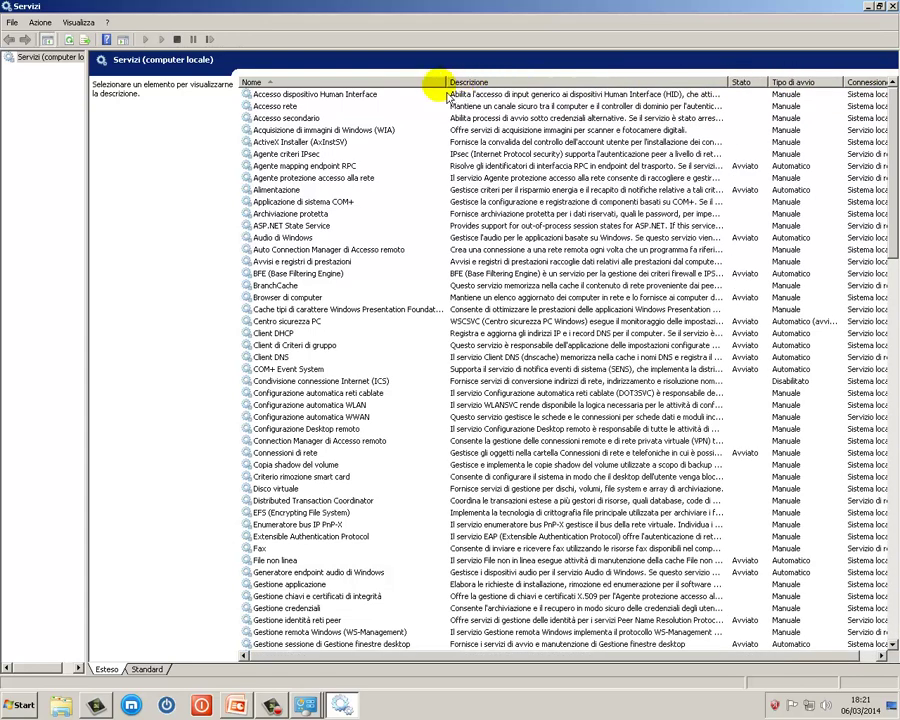
drag(447, 85, 472, 88)
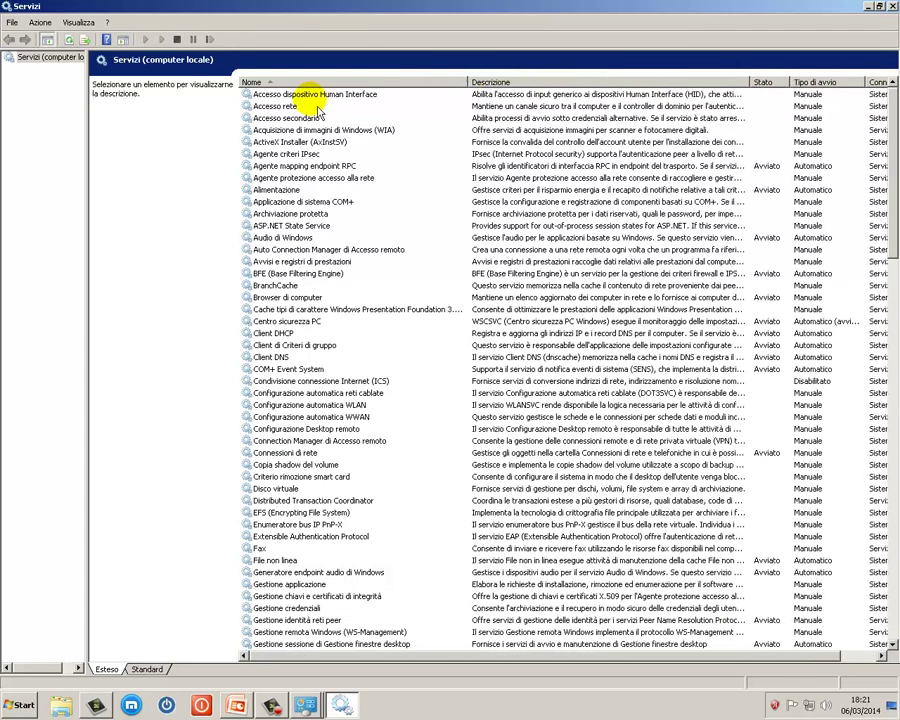
- View the descriptions of several services, from Accesso dispositivo Human Interface through Acquisizione di immagini di Windows (WIA) to Audio di Windows
click(312, 94)
click(314, 106)
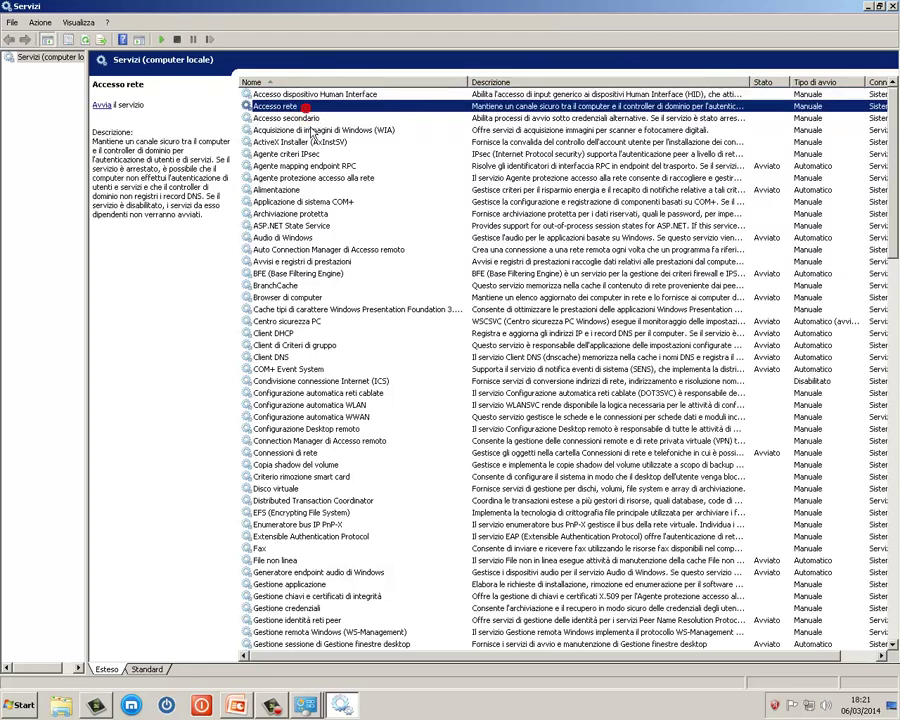
click(313, 118)
click(312, 130)
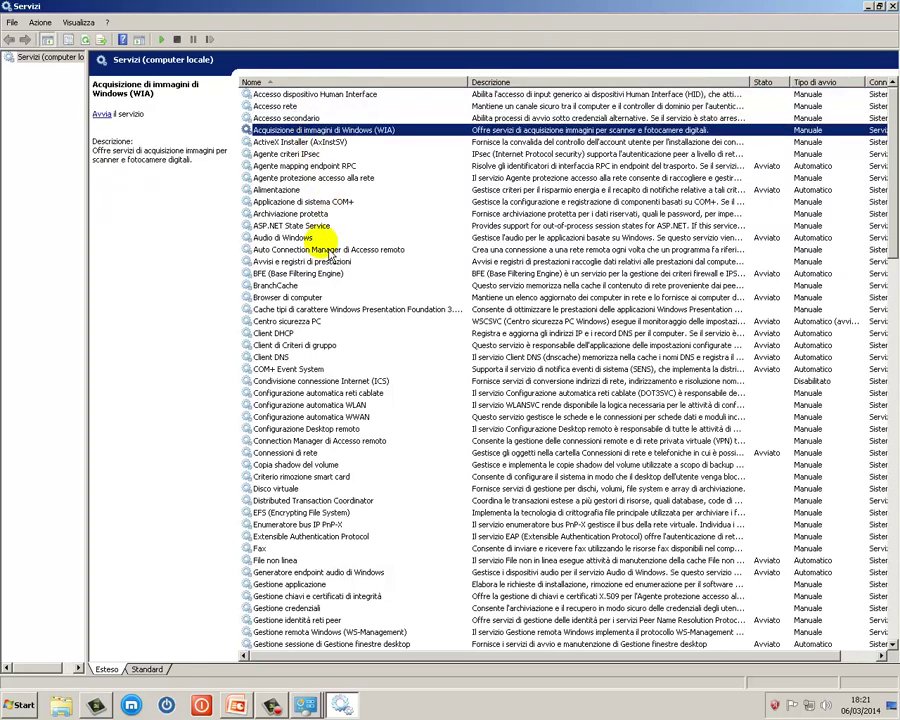
click(326, 241)
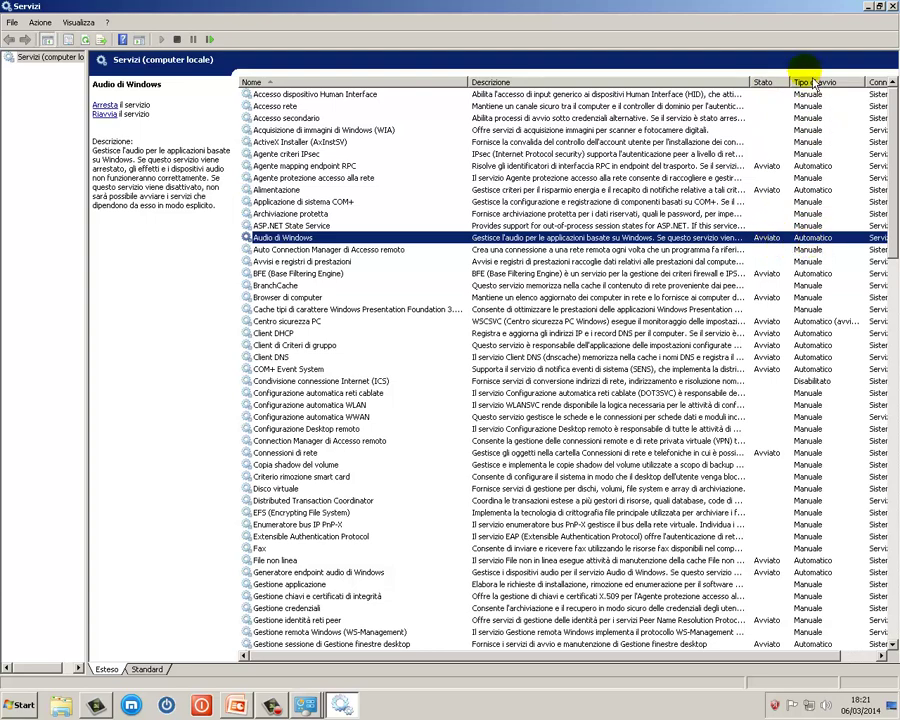
- Examine the status, startup type and logon account of services such as Alimentazione, Audio di Windows, BFE and Avvisi e registri di prestazioni
click(812, 190)
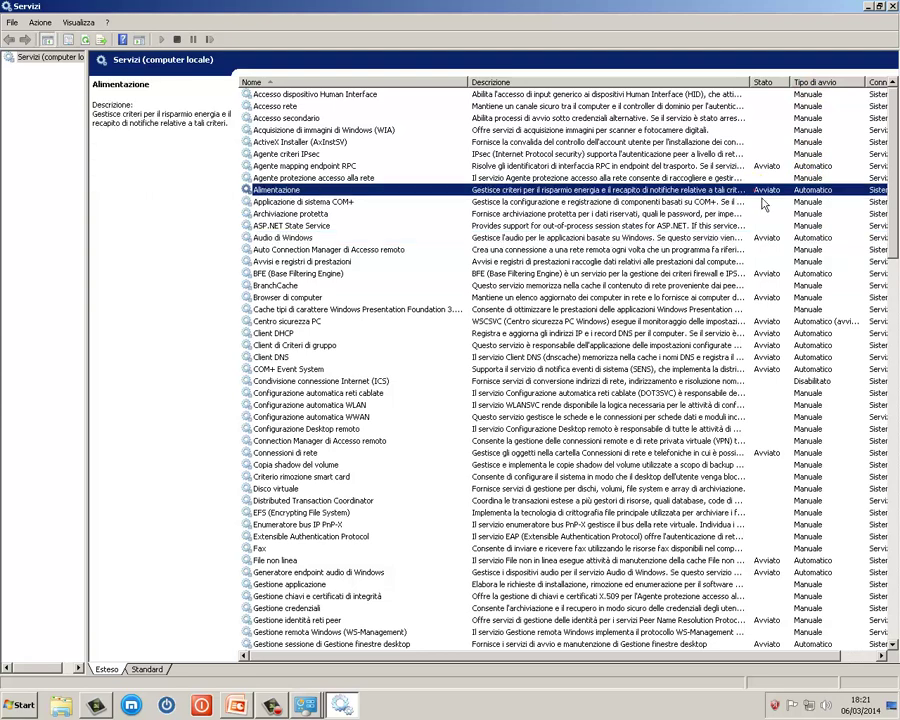
click(762, 166)
click(776, 238)
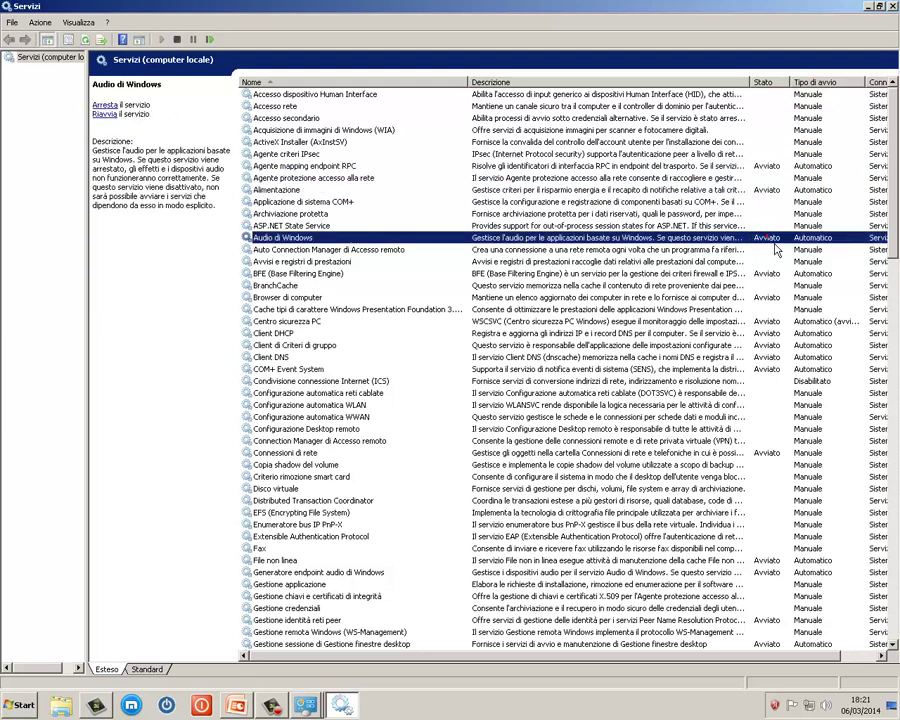
click(766, 273)
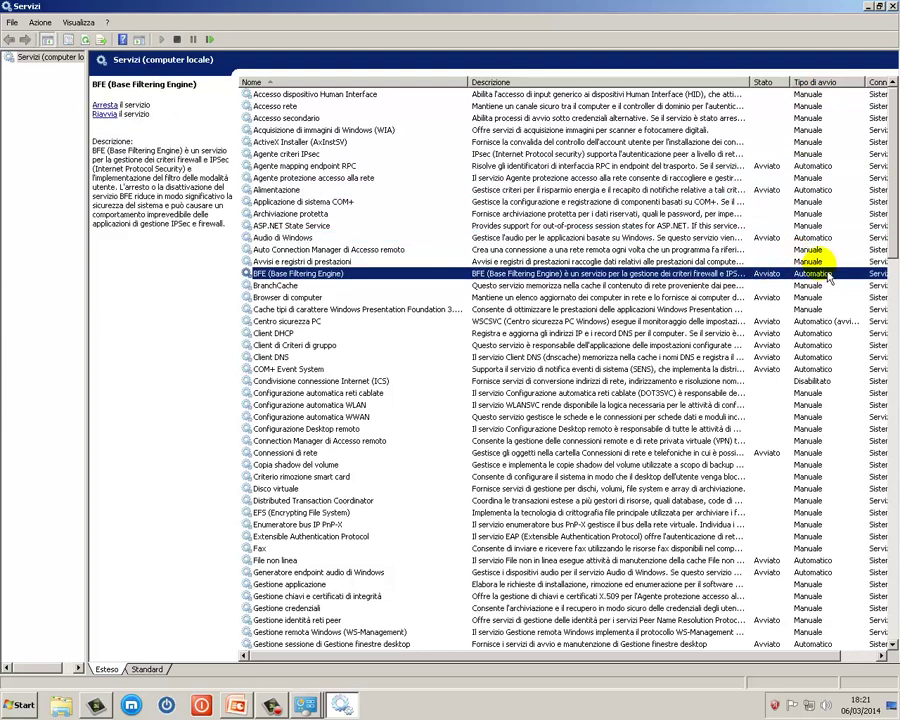
click(305, 262)
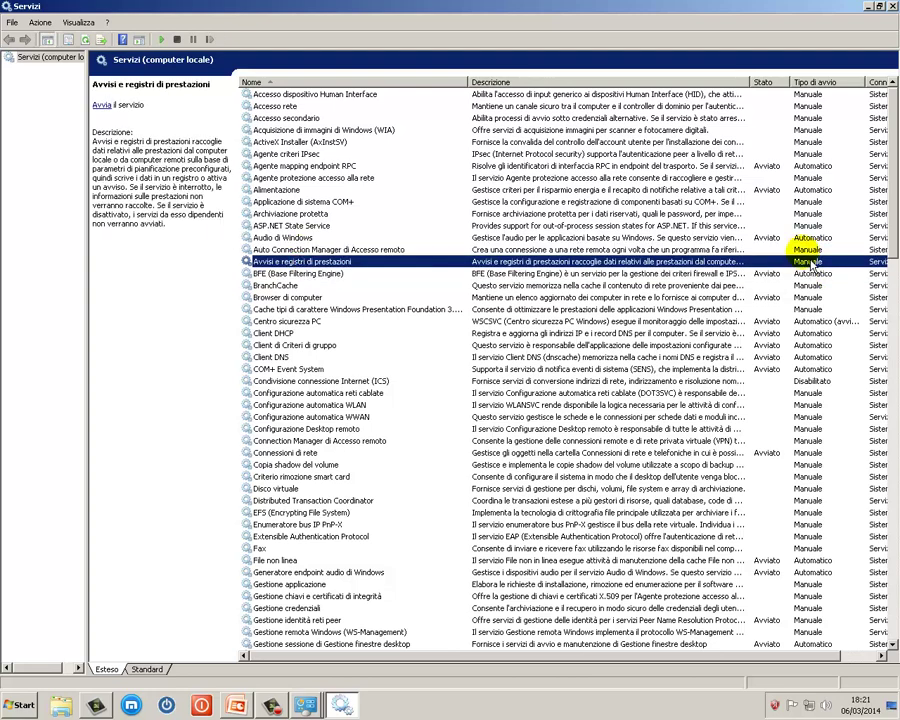
drag(743, 657, 770, 668)
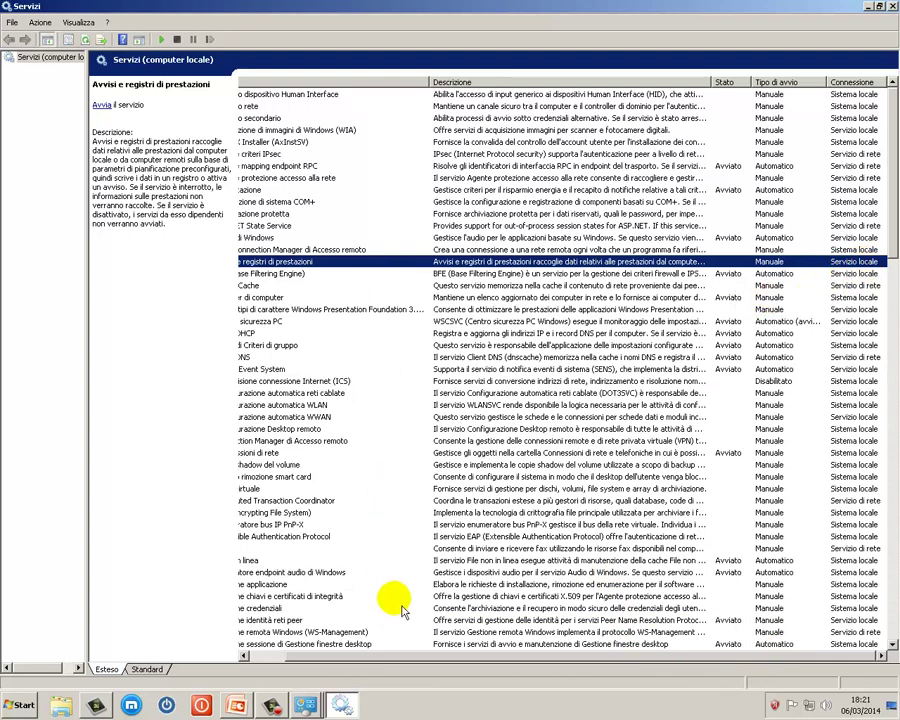
click(388, 658)
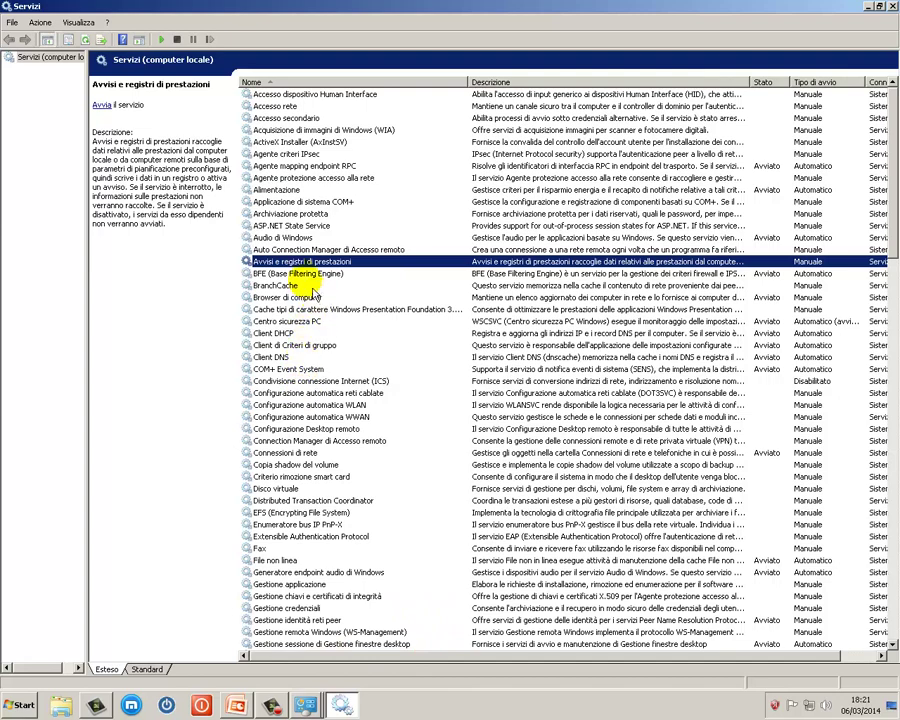
- Inspect the properties of ASP.NET State Service and the description and startup type options of Audio di Windows, leaving both without changes
double_click(280, 226)
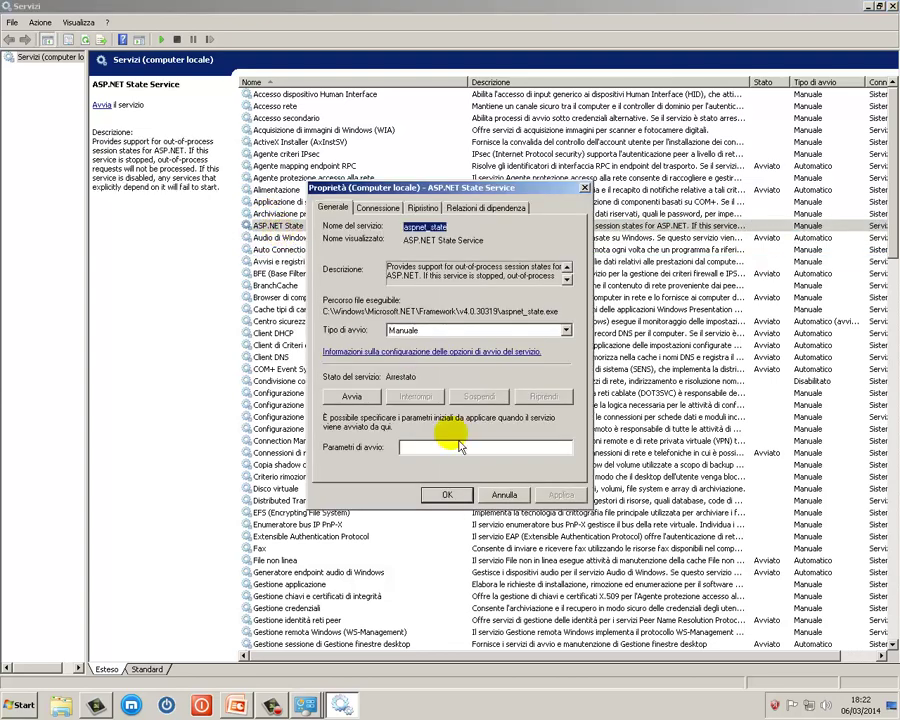
click(504, 494)
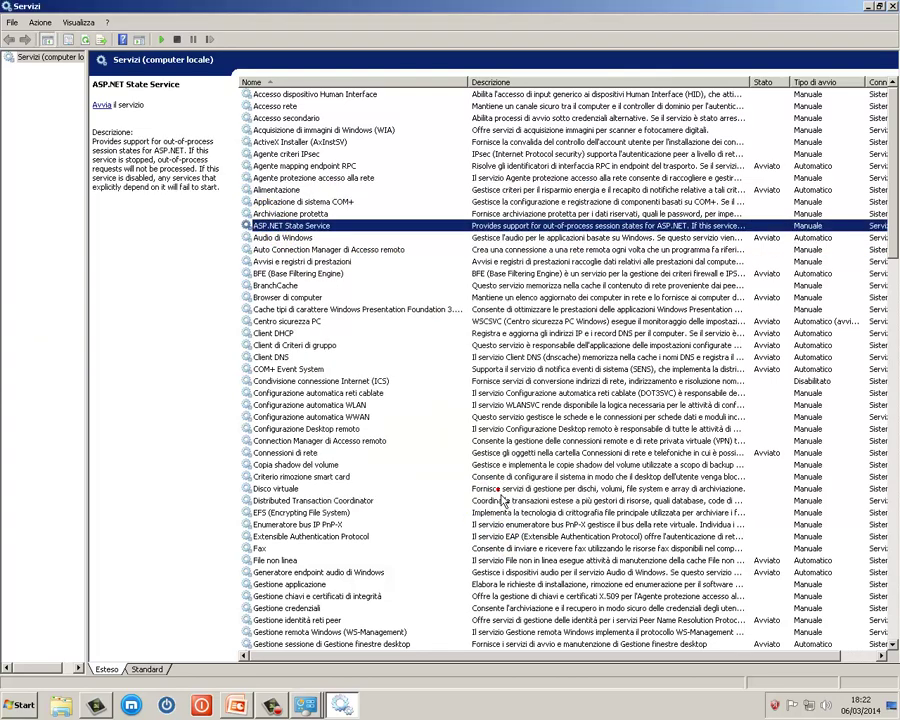
click(287, 239)
right_click(294, 241)
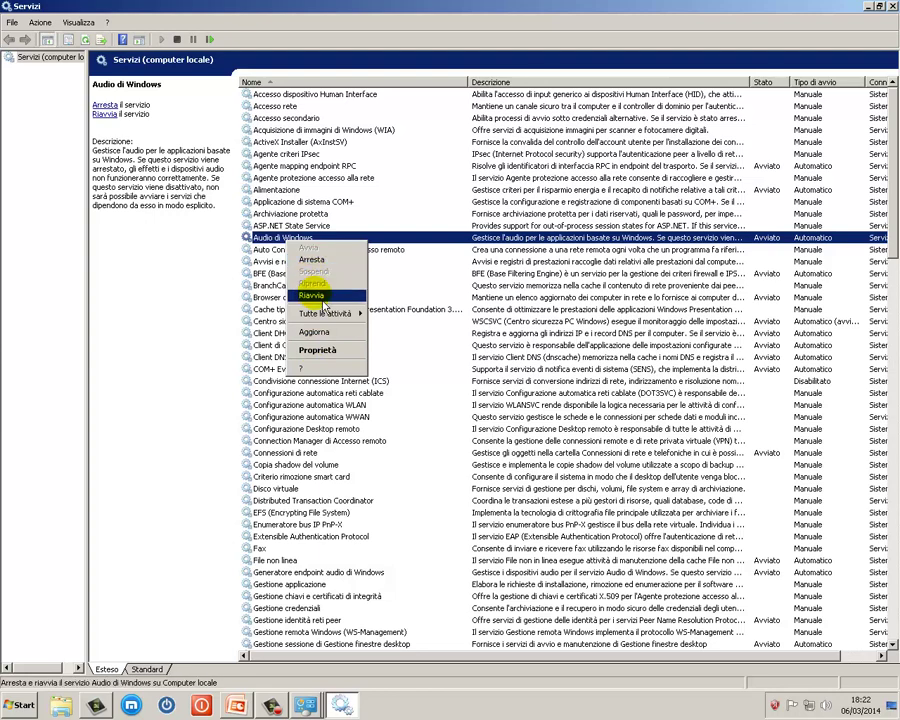
click(316, 351)
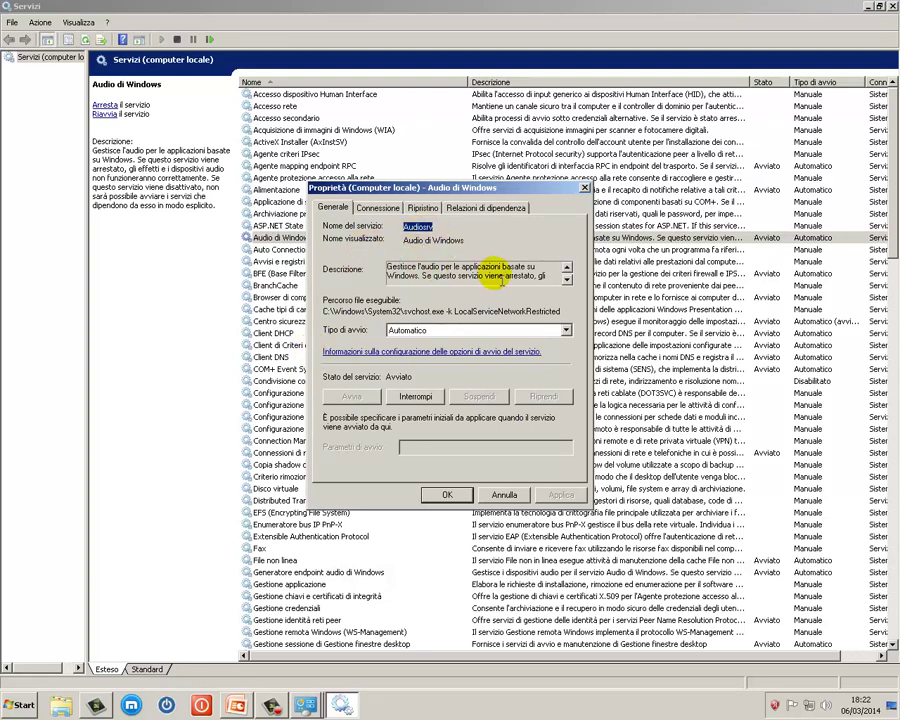
drag(545, 277, 370, 270)
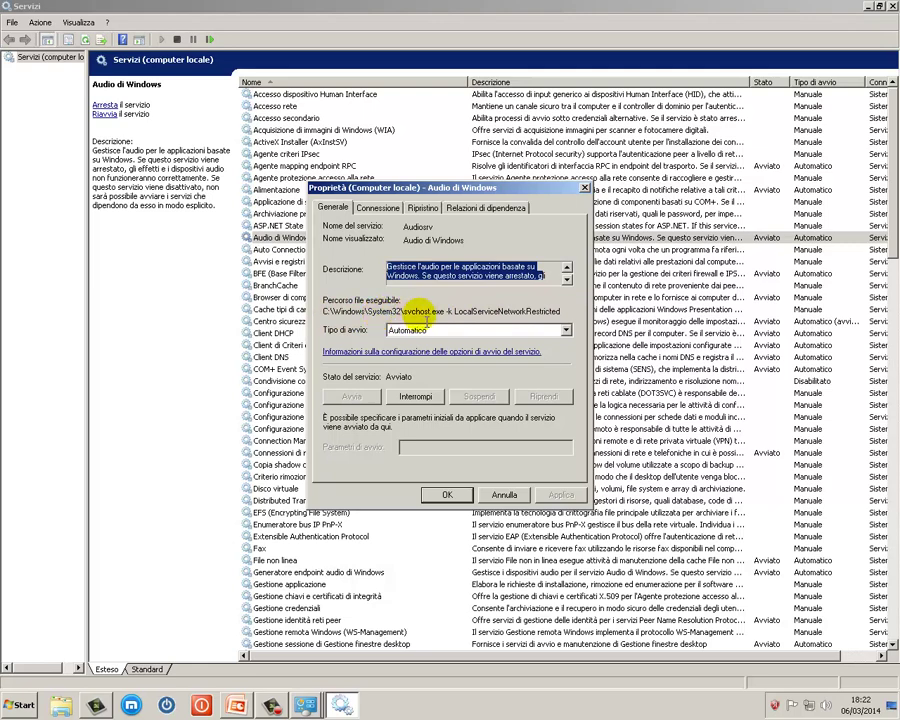
click(565, 331)
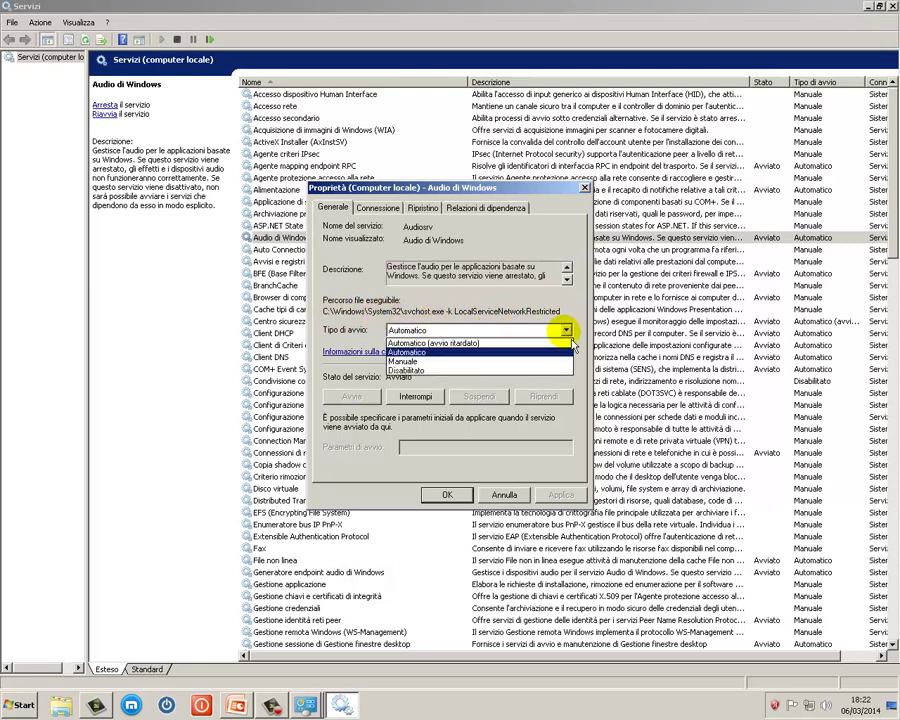
click(566, 331)
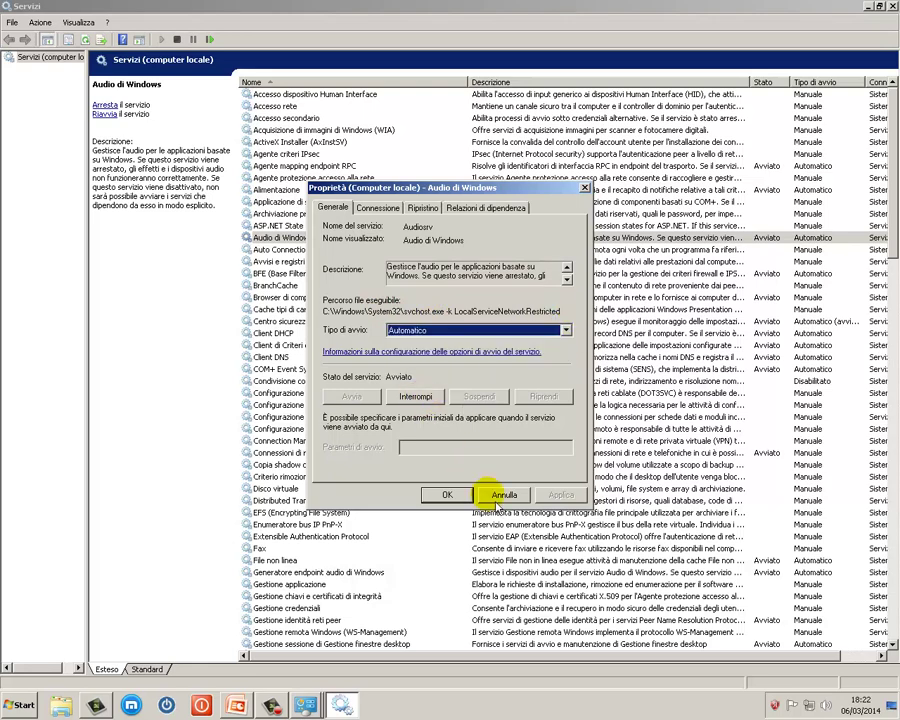
click(503, 495)
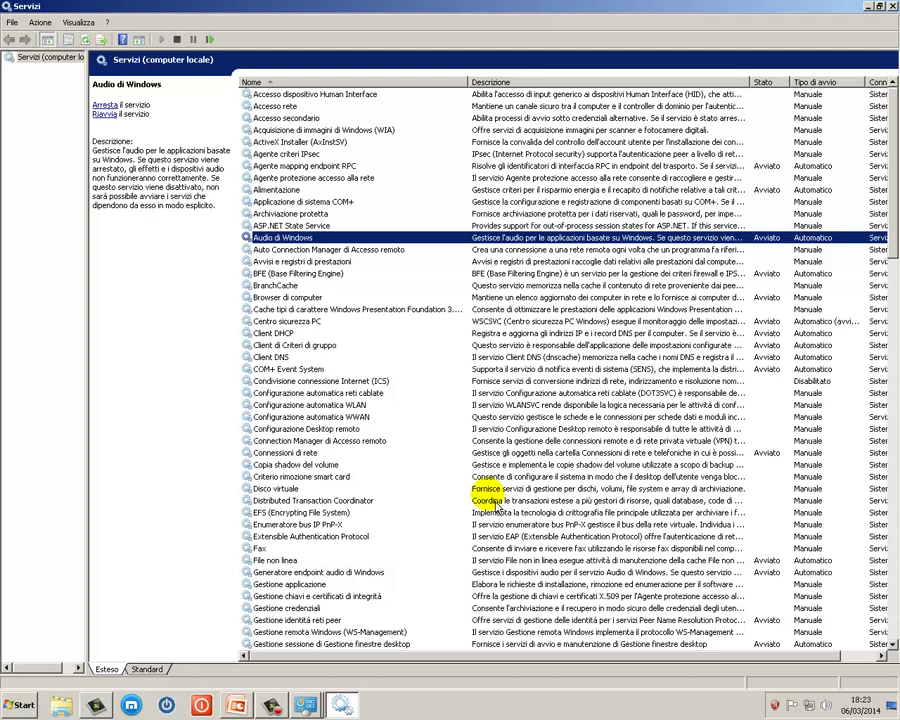
- Close Servizi and open Utilità di pianificazione from Strumenti di amministrazione in a maximized window
click(891, 6)
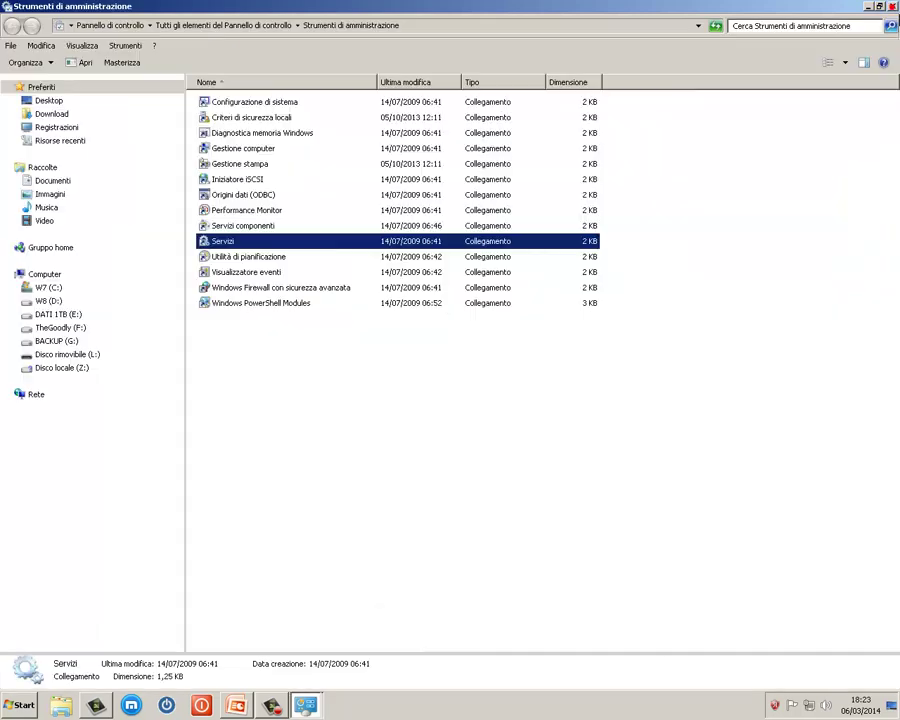
double_click(230, 257)
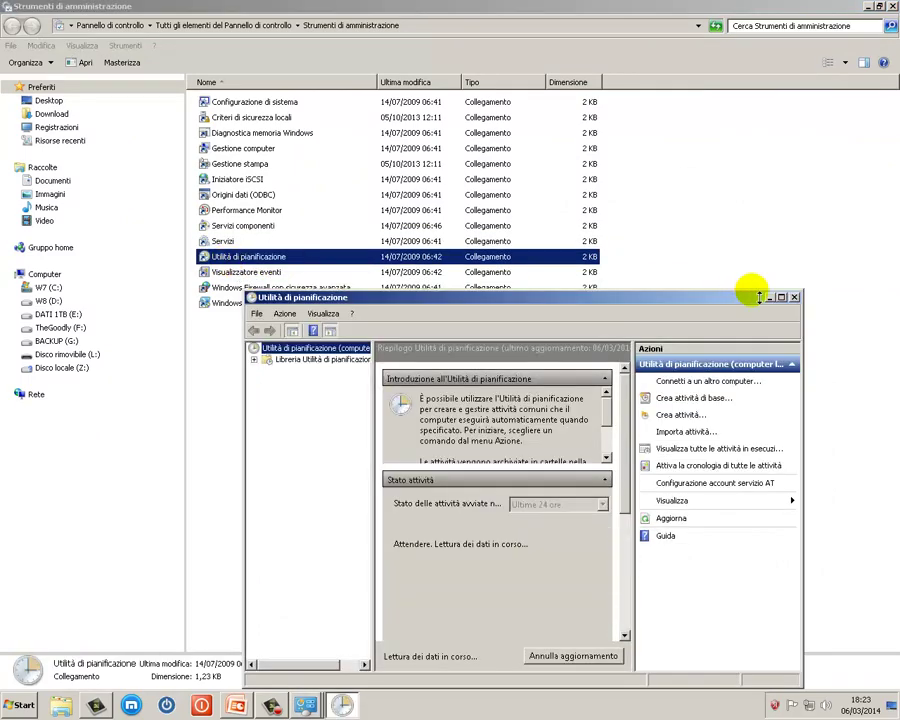
click(782, 297)
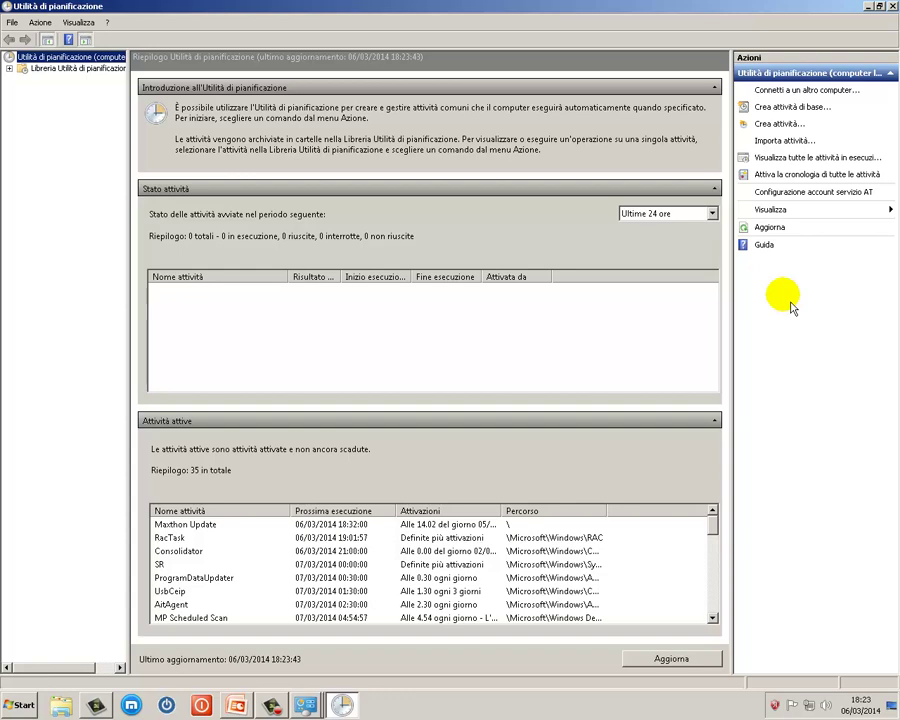
- Start a new basic task named "avvio di un programma" with the description "avviare un programma all'accensione"
click(779, 110)
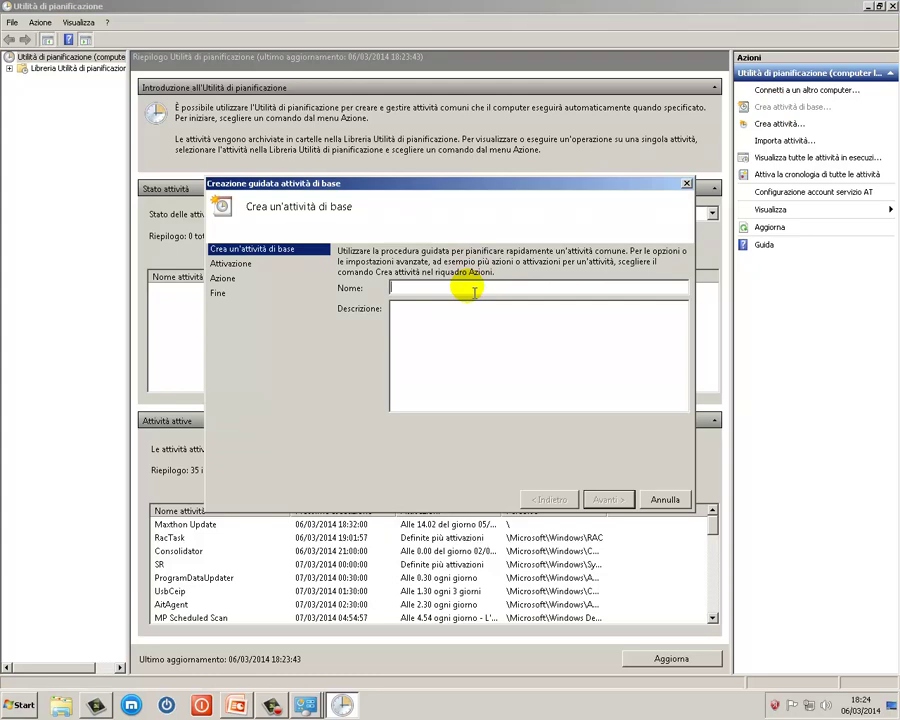
text(av)
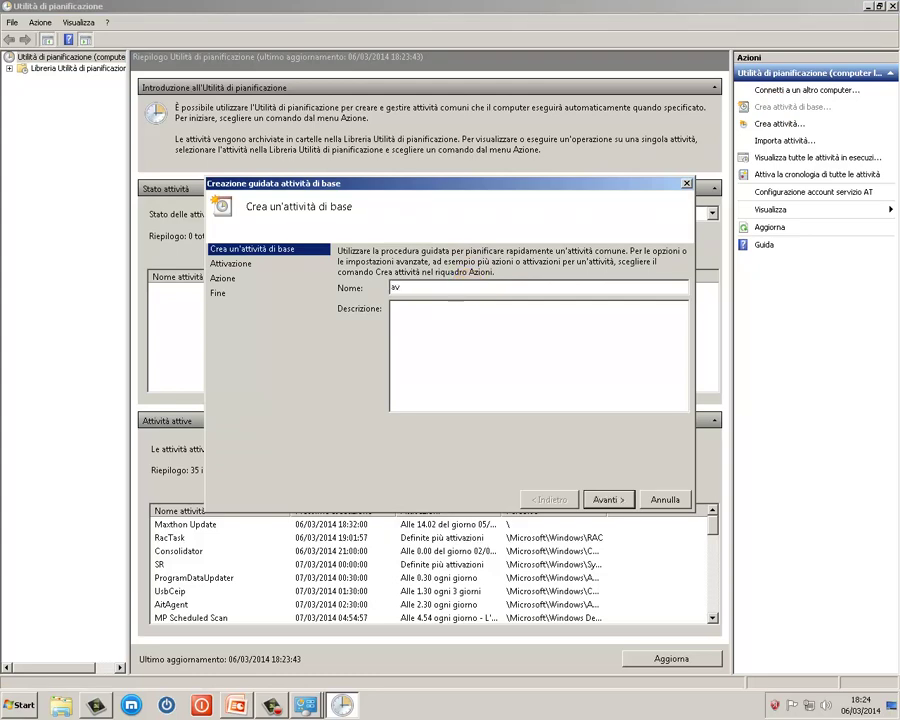
text(vio di un programma)
click(446, 316)
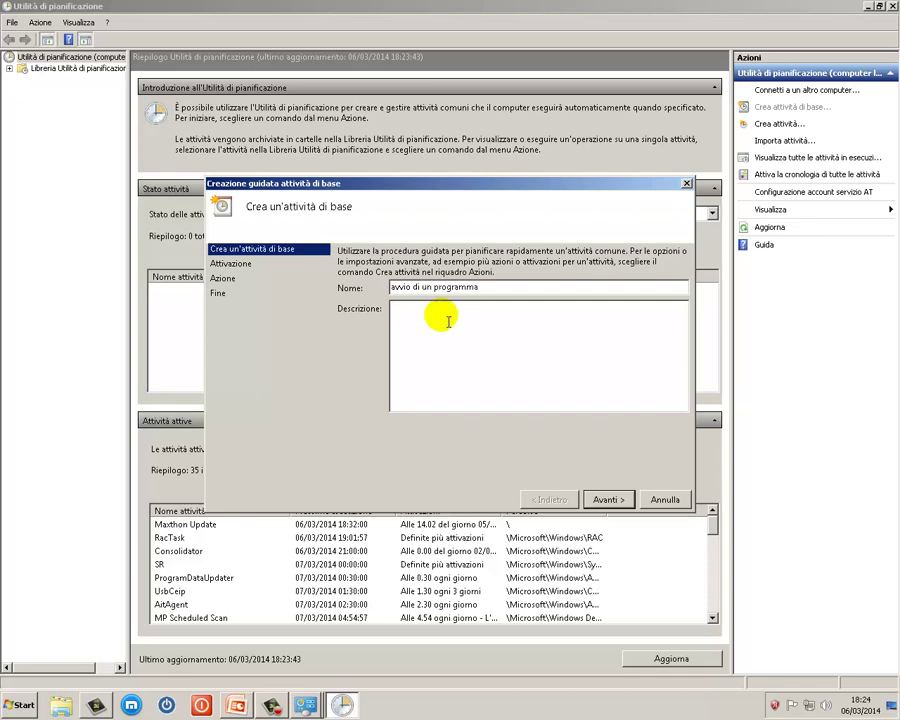
text(avviare un prog)
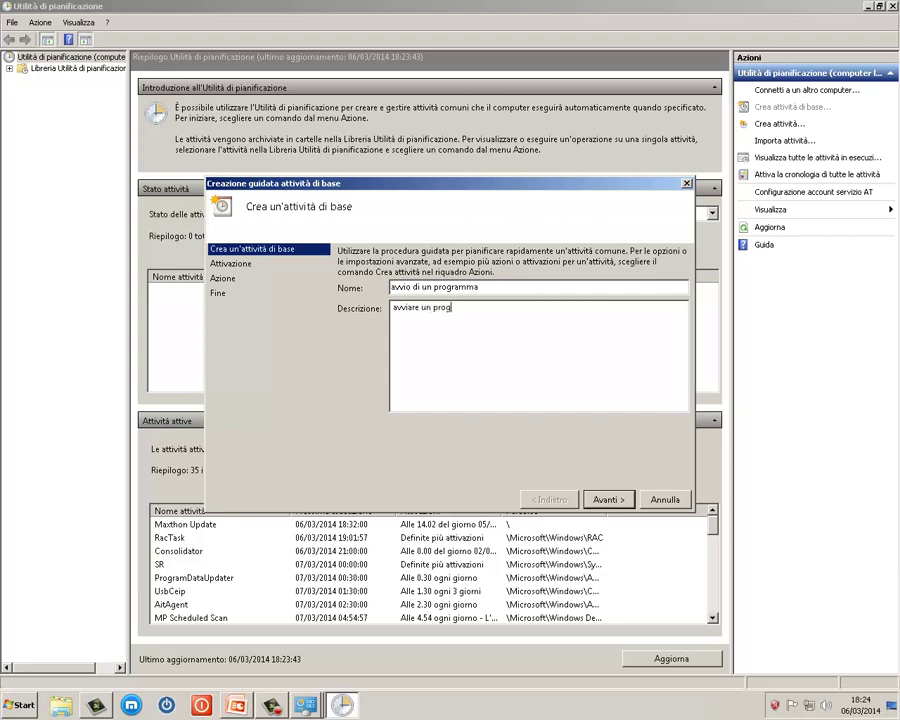
text(ramma all'acensione)
click(497, 307)
text(c)
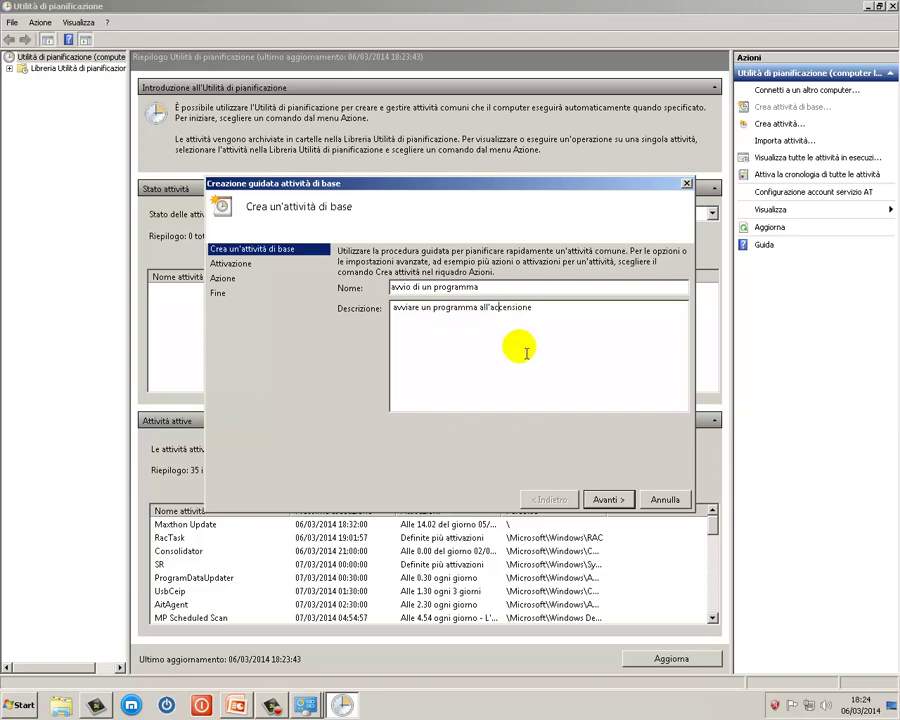
click(607, 499)
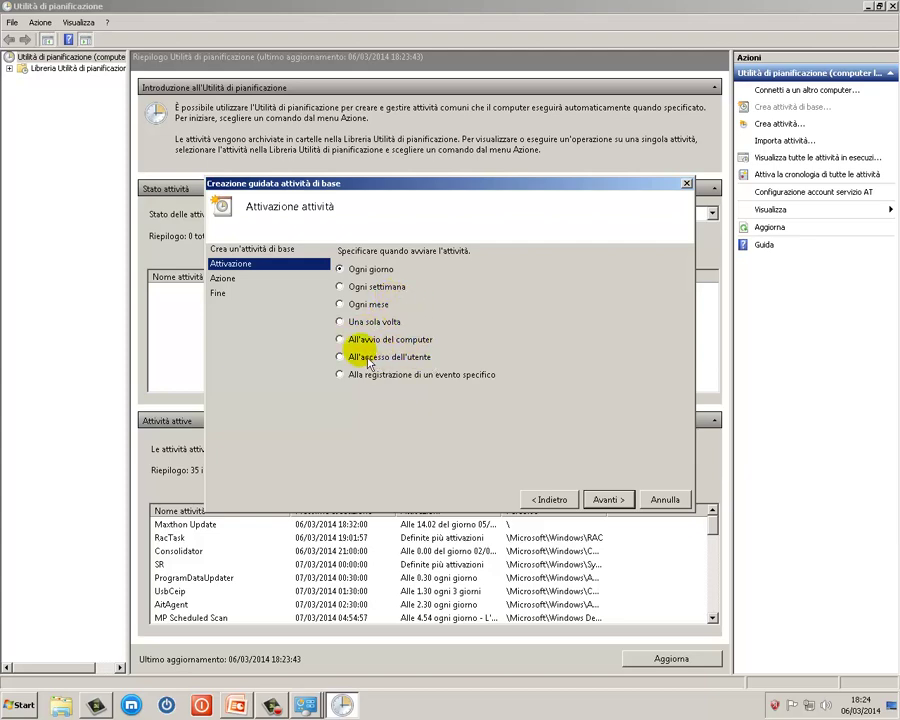
- Set the basic task to trigger at computer startup (All'avvio del computer) with Avvio programma as its action
click(338, 340)
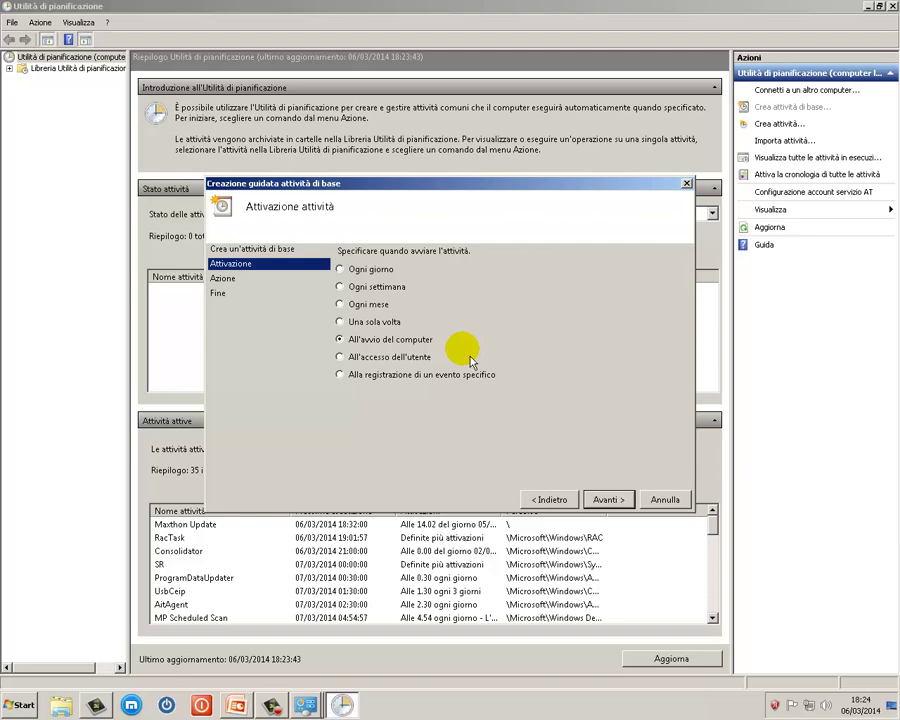
click(608, 499)
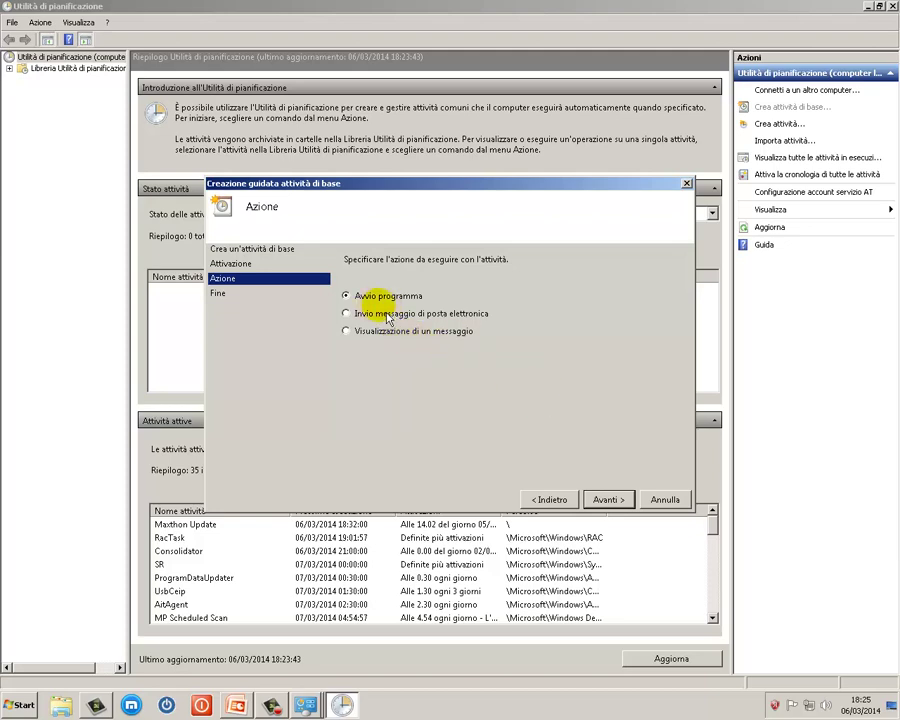
click(609, 499)
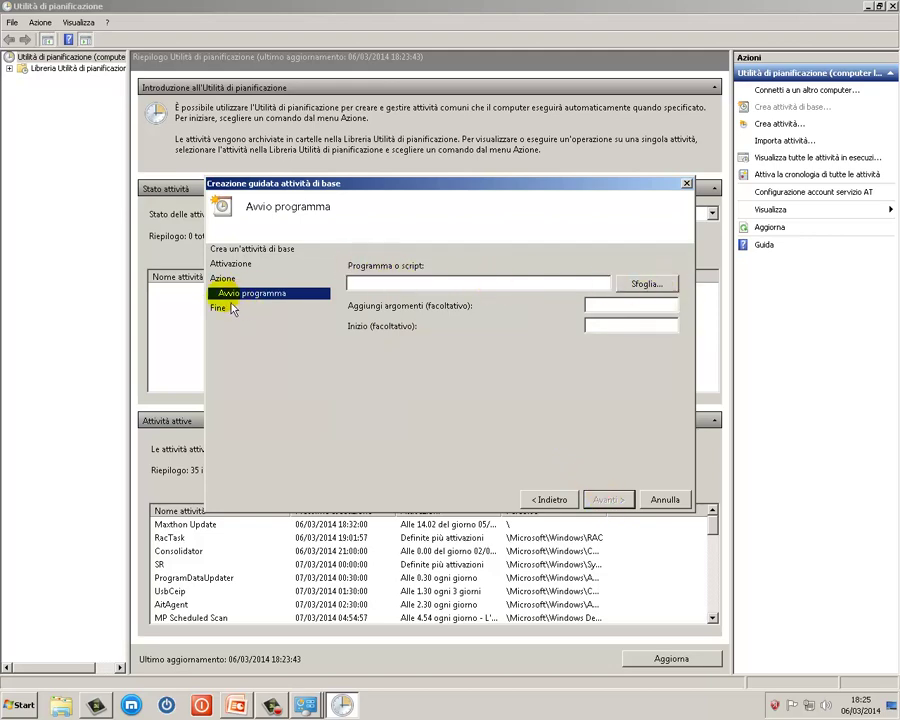
- Choose Maxthon.exe from C:\Programmi\Maxthon3\Bin as the program the basic task starts
click(648, 285)
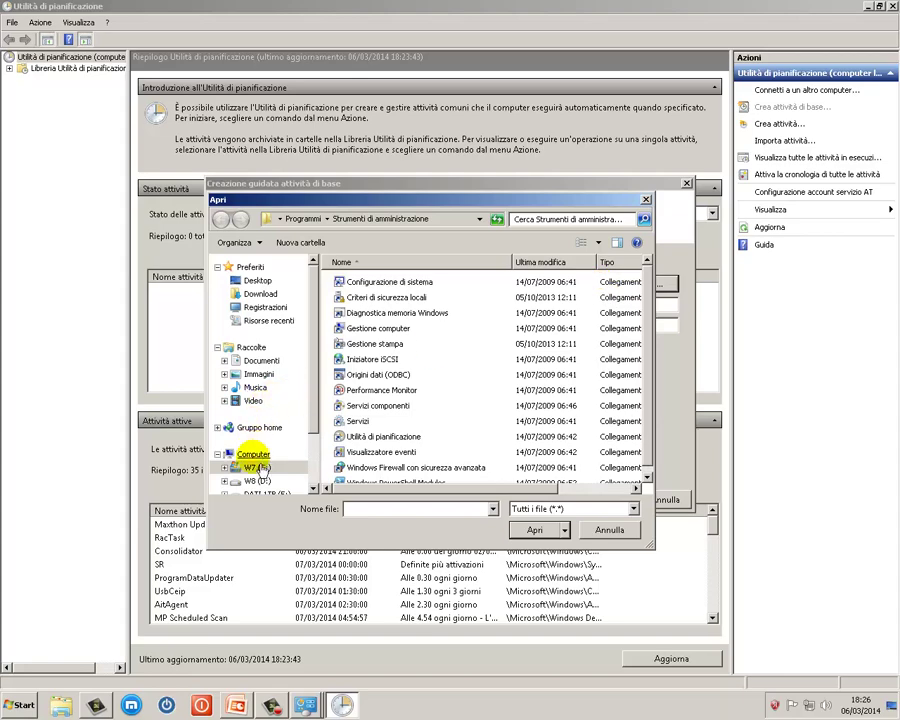
click(258, 467)
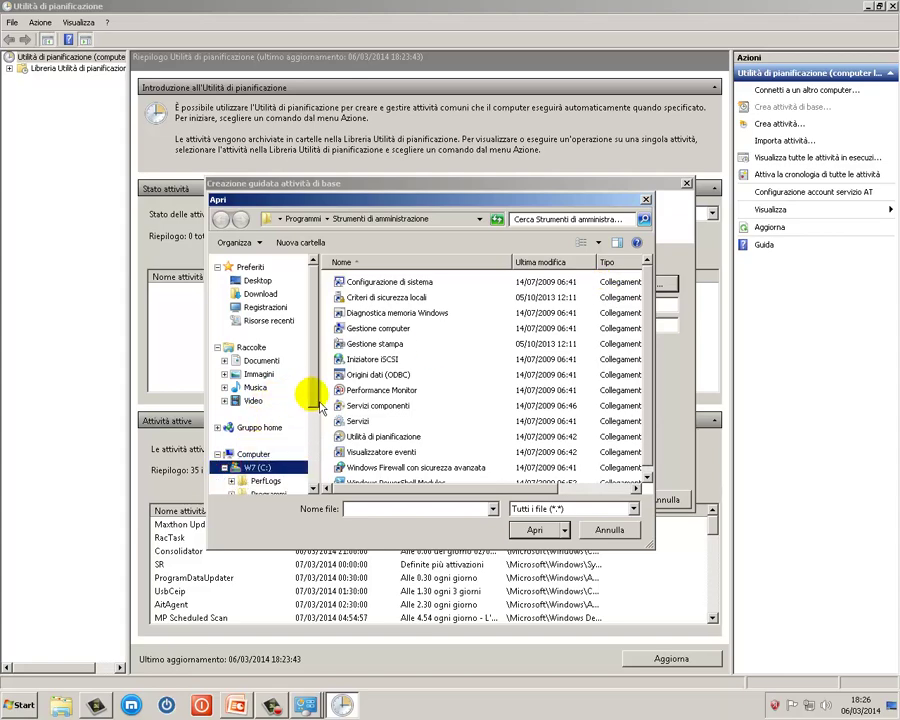
scroll(318, 400, down, 2)
click(266, 436)
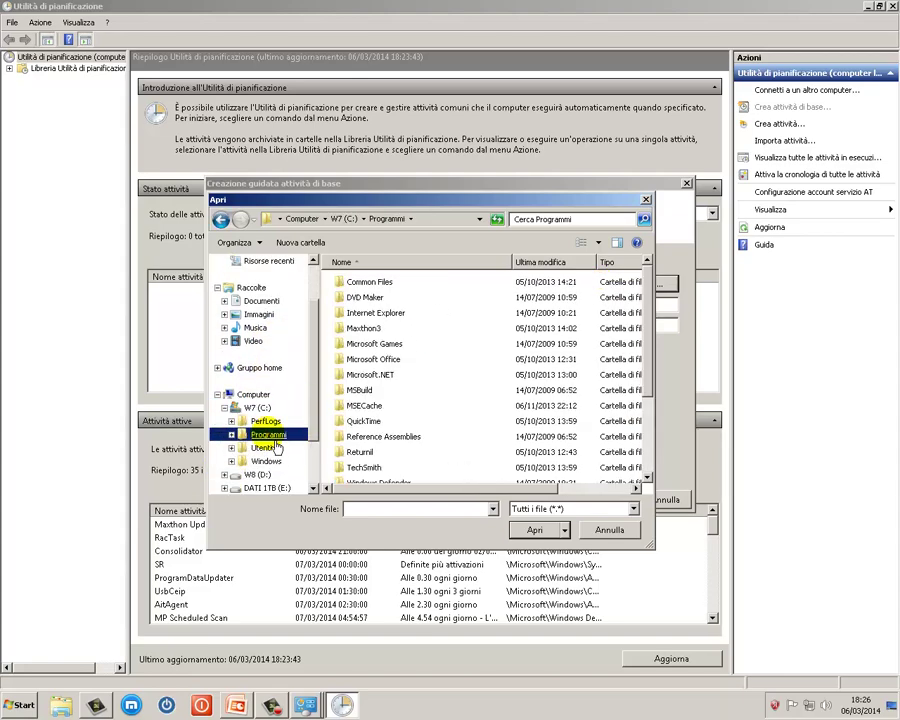
double_click(369, 334)
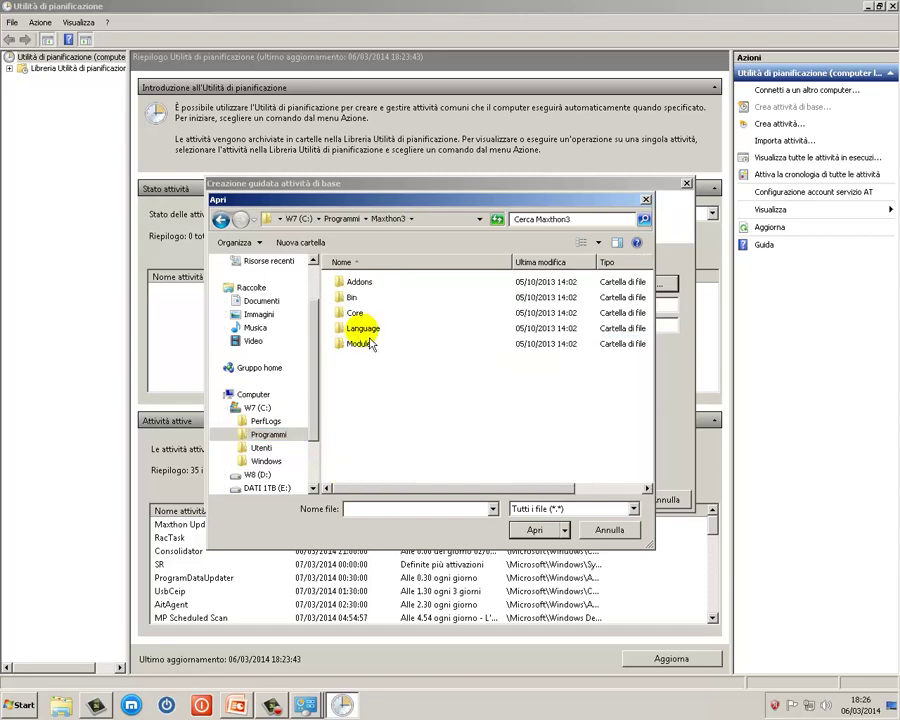
double_click(352, 297)
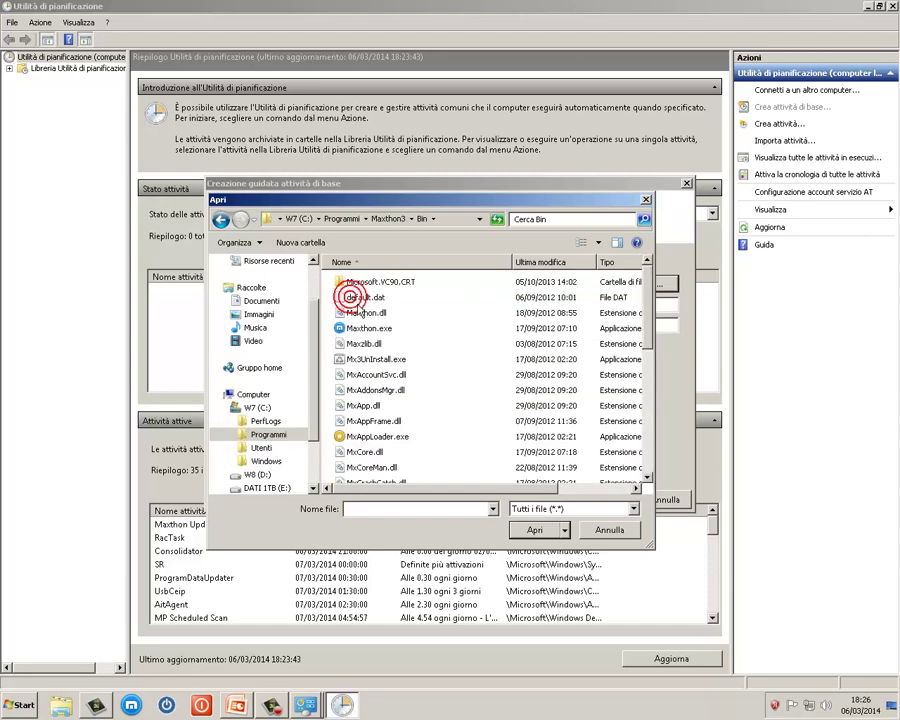
click(425, 331)
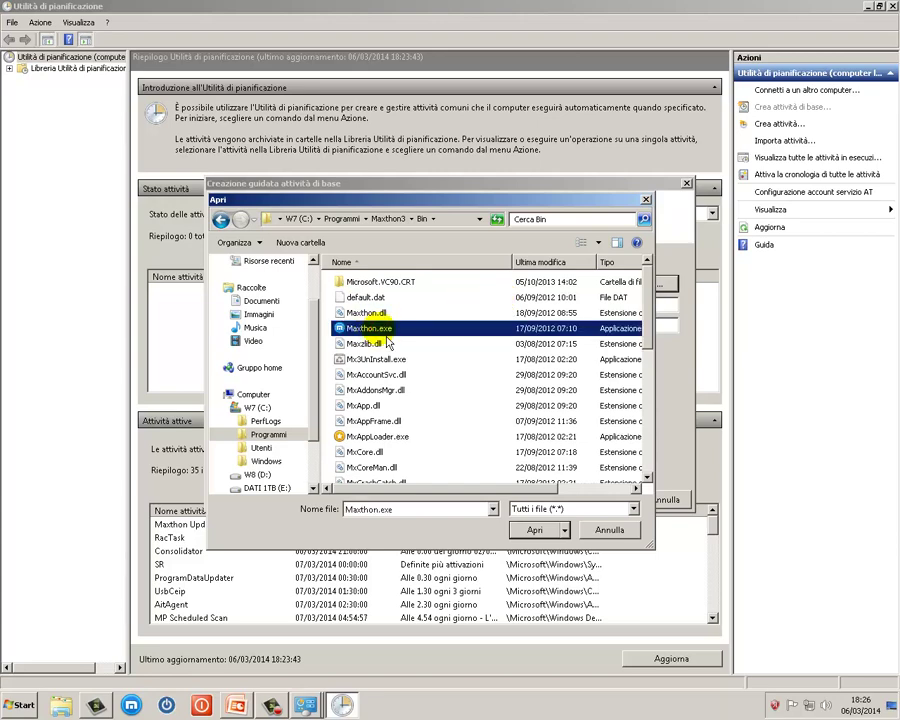
click(556, 529)
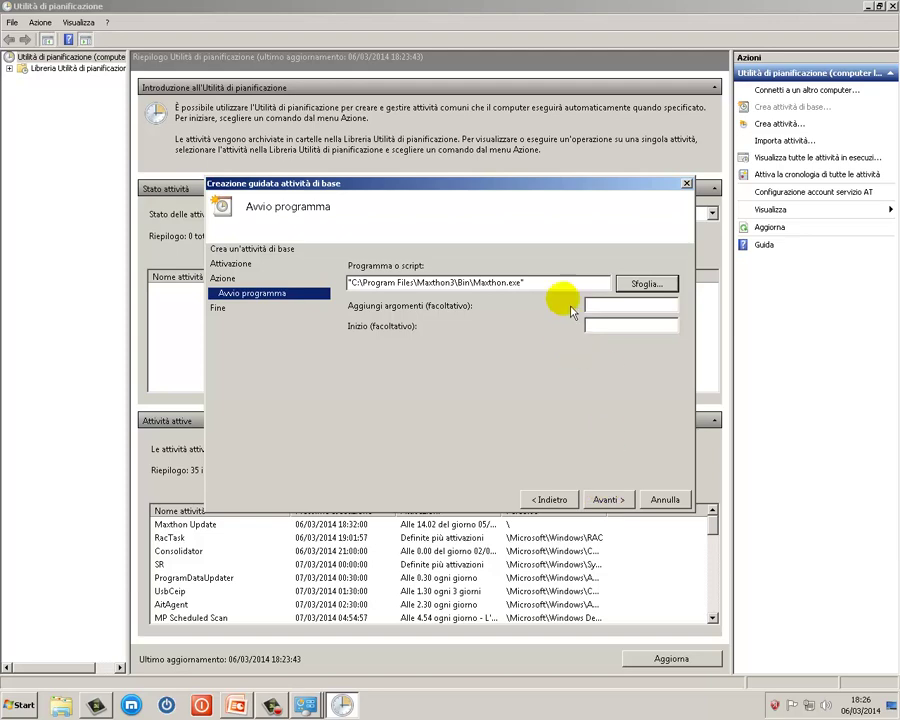
- Accept the program path without arguments and finish the wizard to create the basic task
double_click(546, 281)
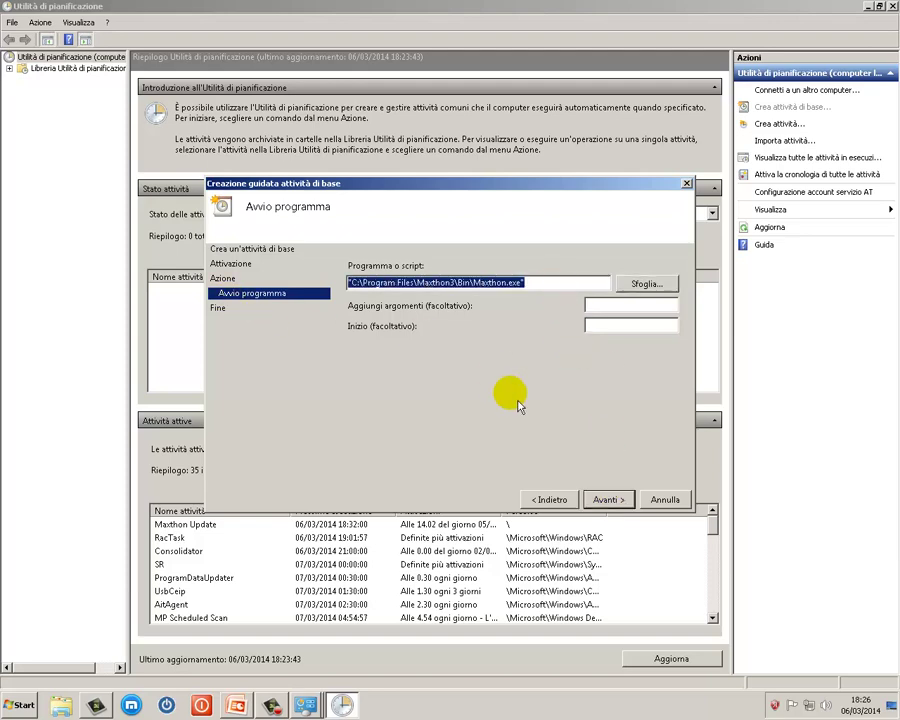
click(607, 499)
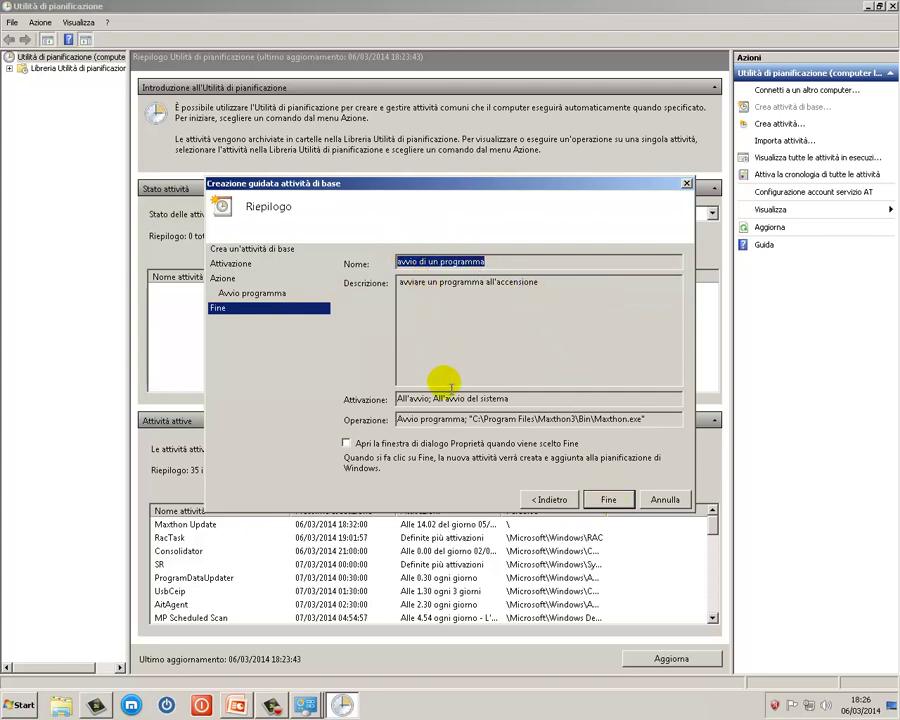
click(609, 500)
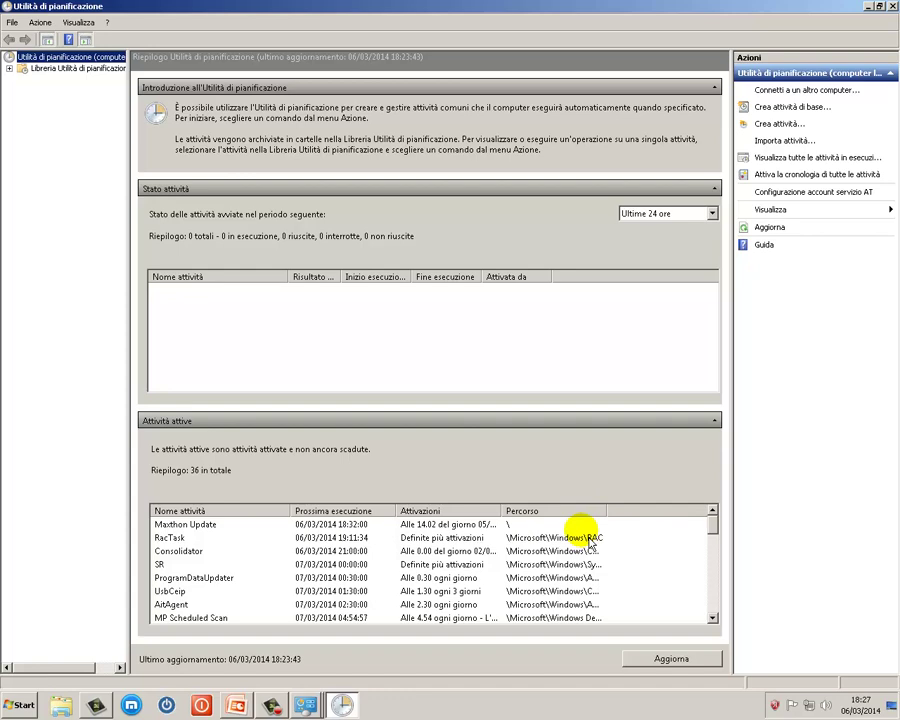
- Review the trigger and general details of "avvio di un programma" in Libreria Utilità di pianificazione, and show its delete option without deleting it
click(78, 68)
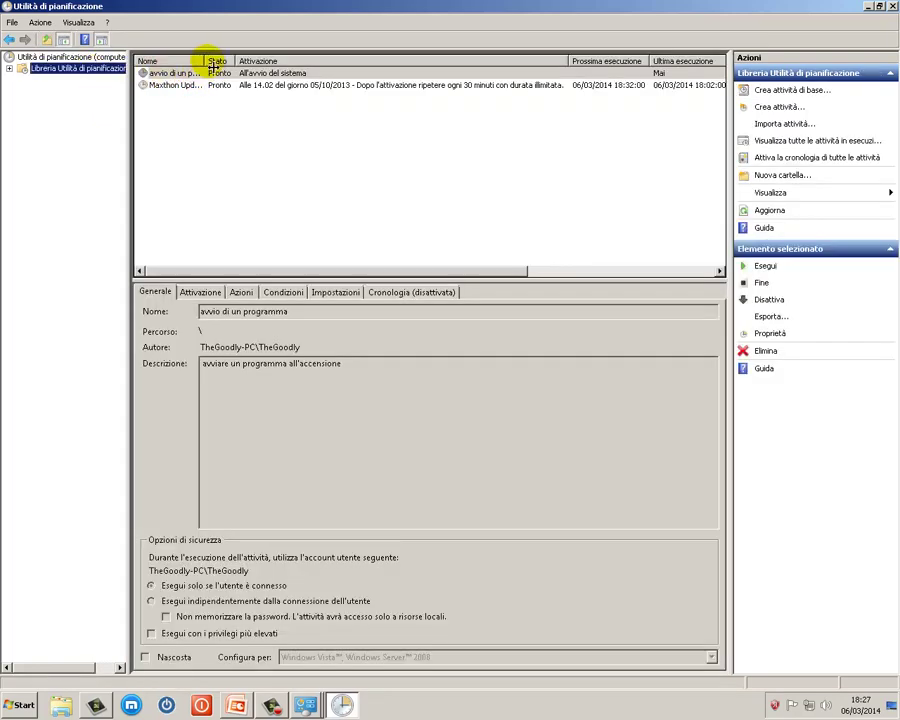
drag(206, 62, 236, 66)
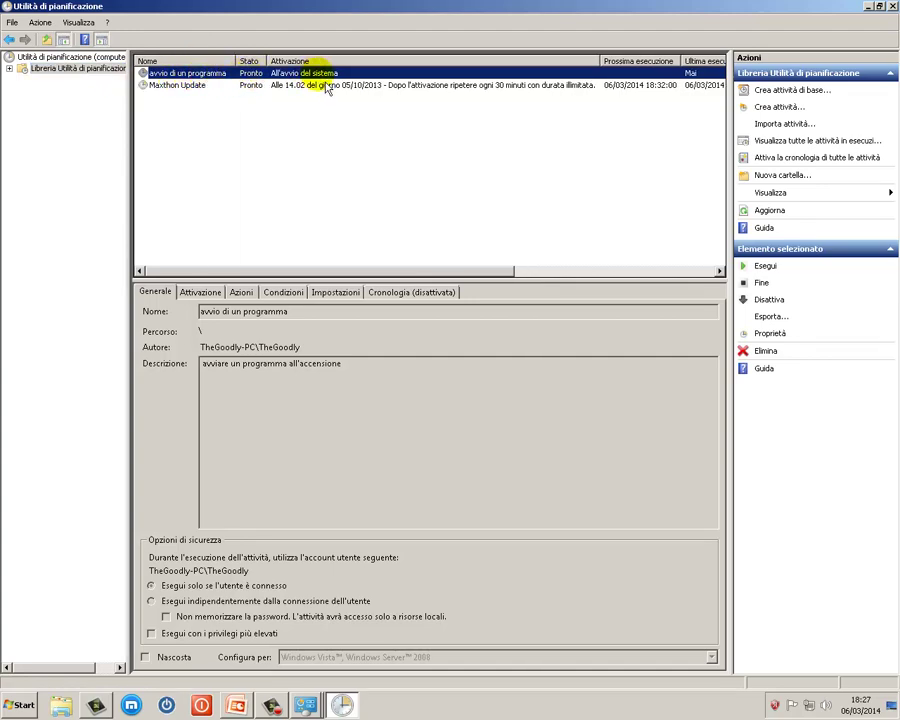
click(203, 296)
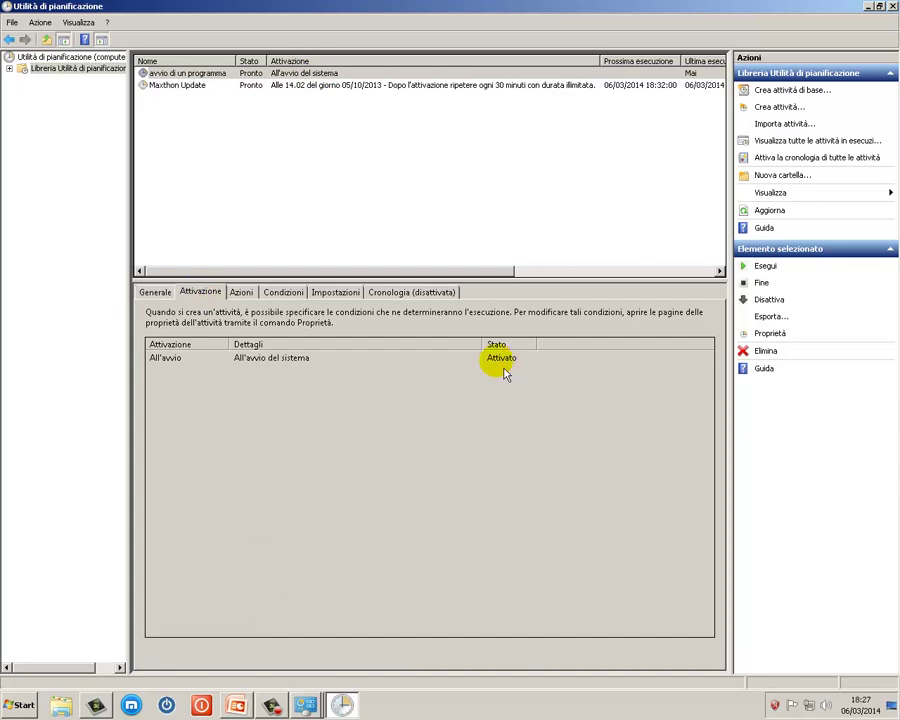
click(158, 292)
drag(302, 313, 200, 311)
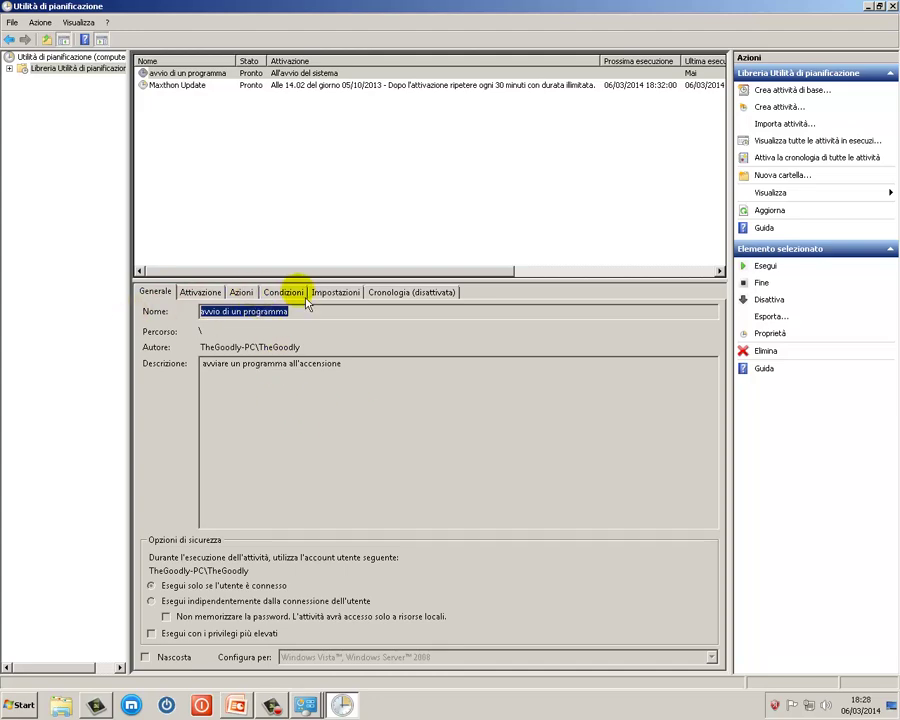
click(770, 356)
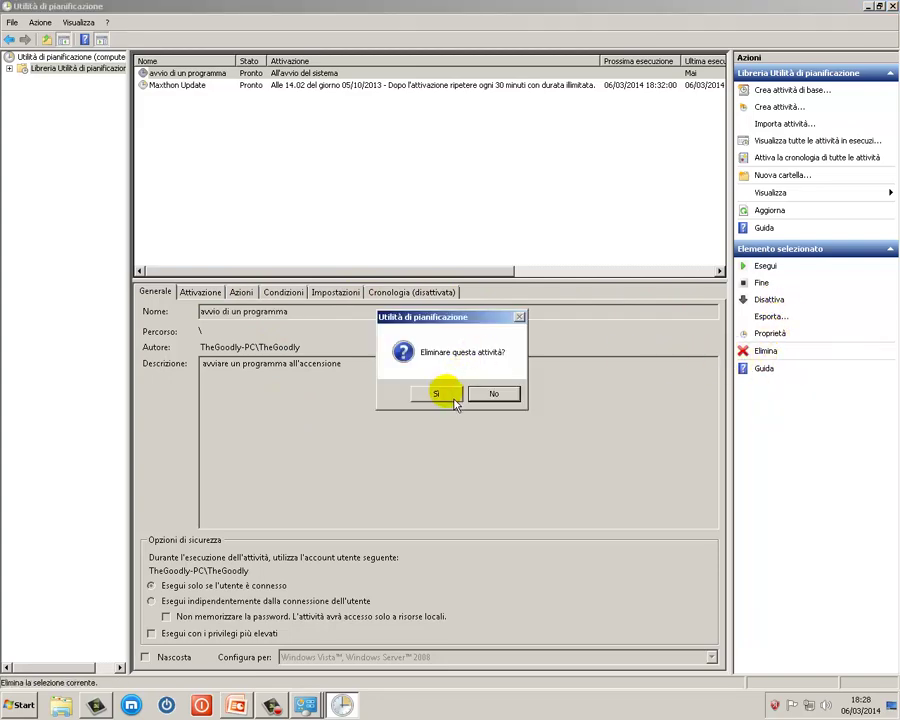
click(500, 394)
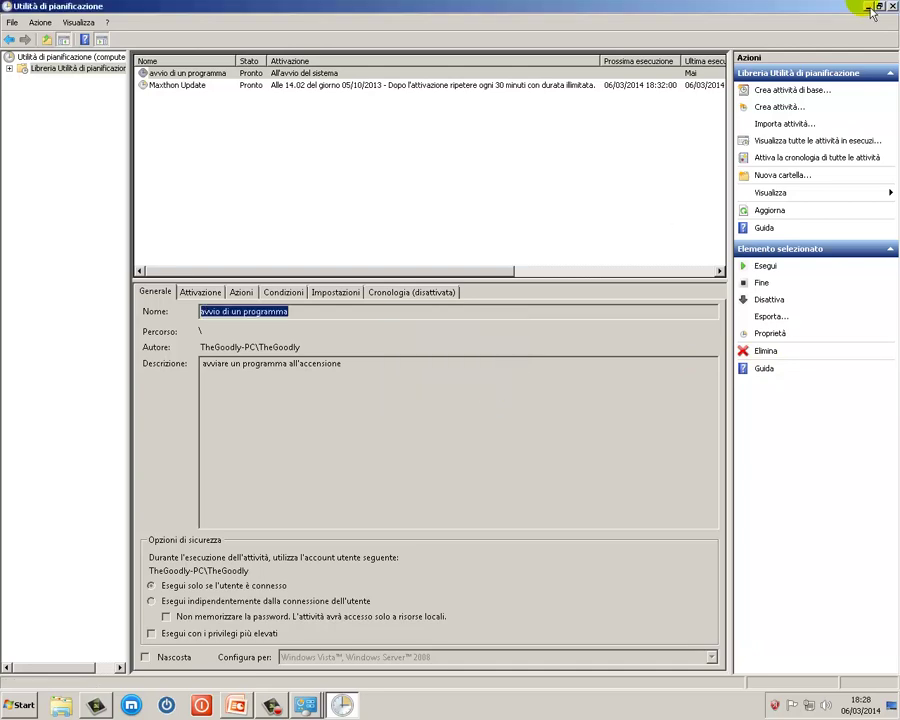
- Close Utilità di pianificazione and open Visualizzatore eventi from Strumenti di amministrazione
key(alt+F4)
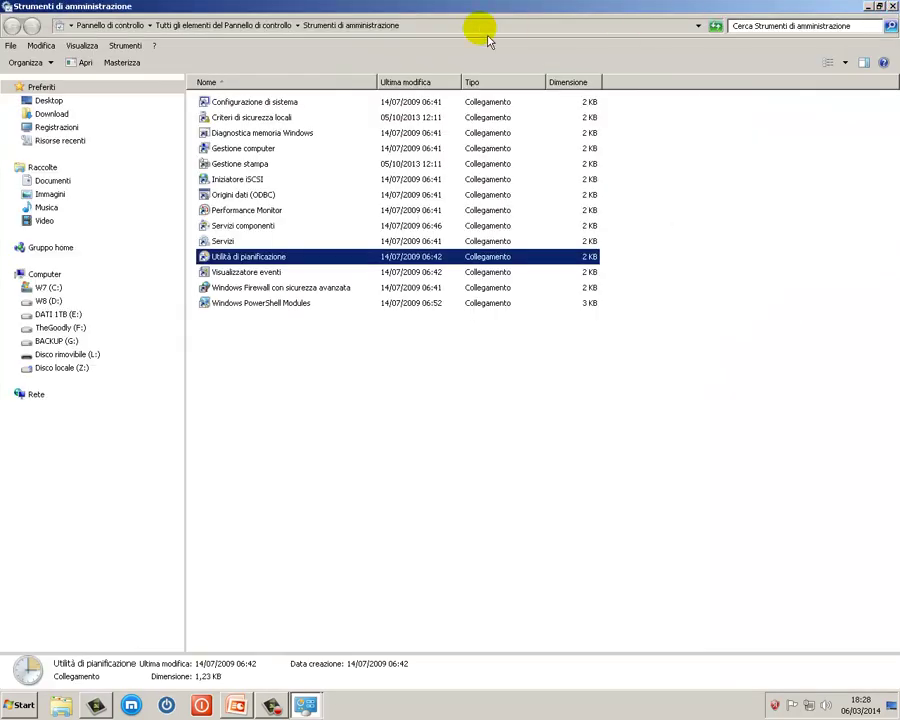
click(240, 278)
double_click(236, 276)
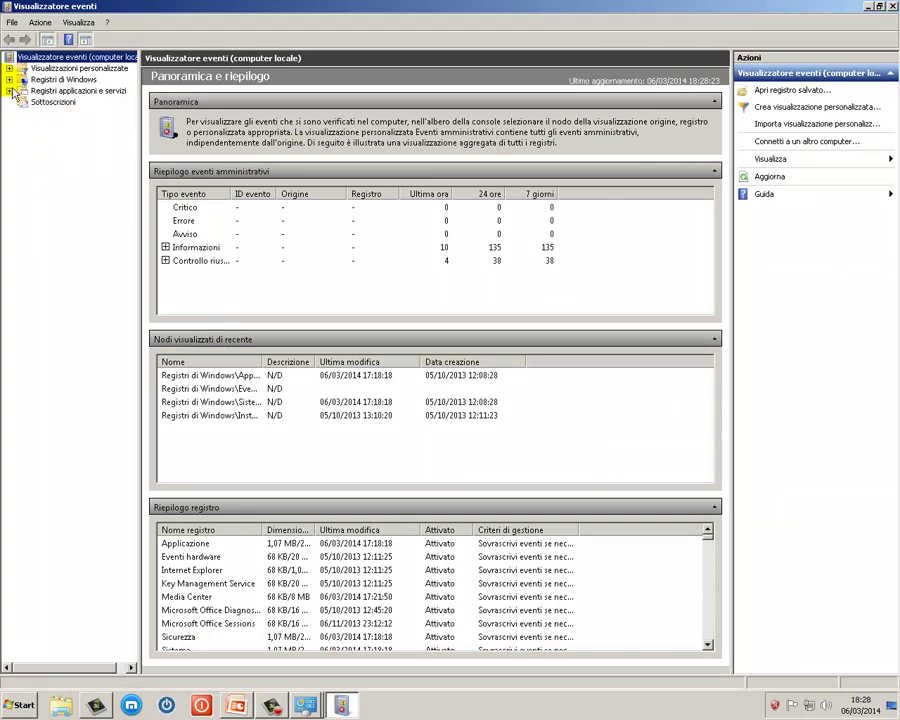
- Expand Registri di Windows and browse the Applicazione, Sicurezza and Installazione logs
click(9, 79)
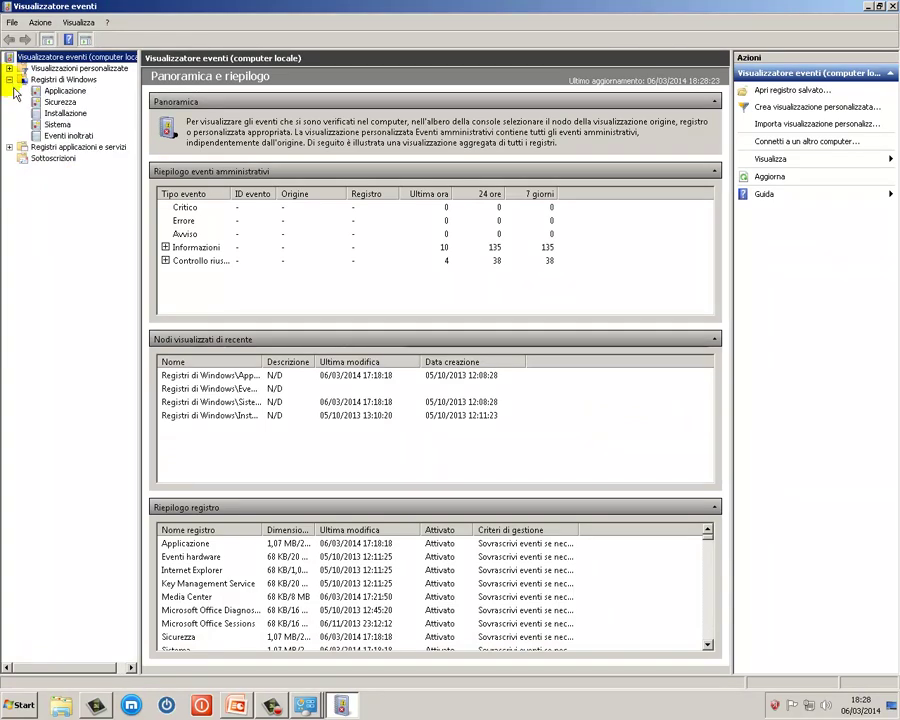
click(65, 91)
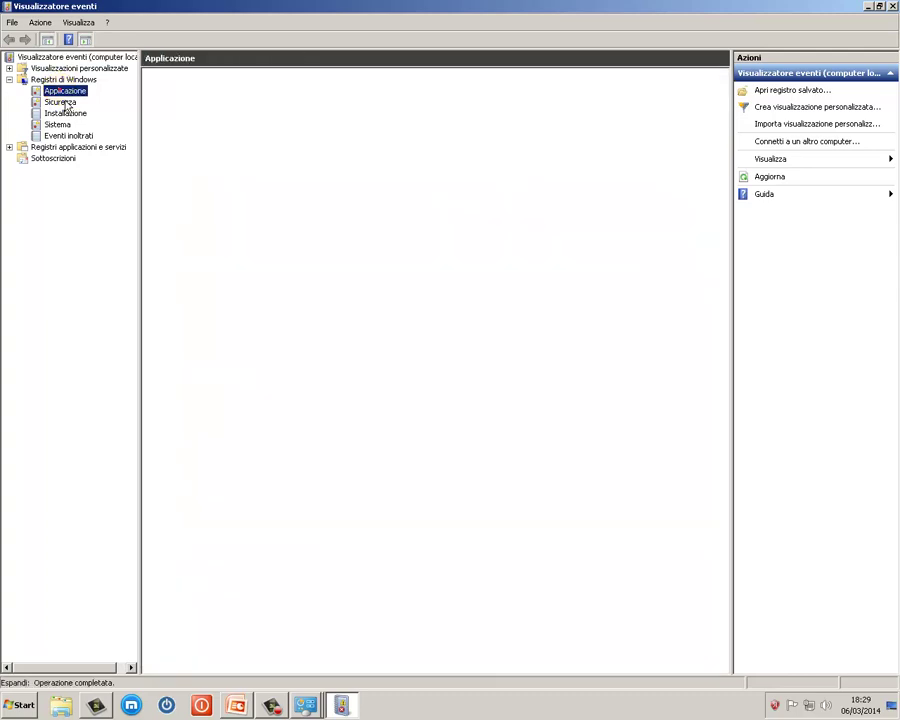
click(60, 102)
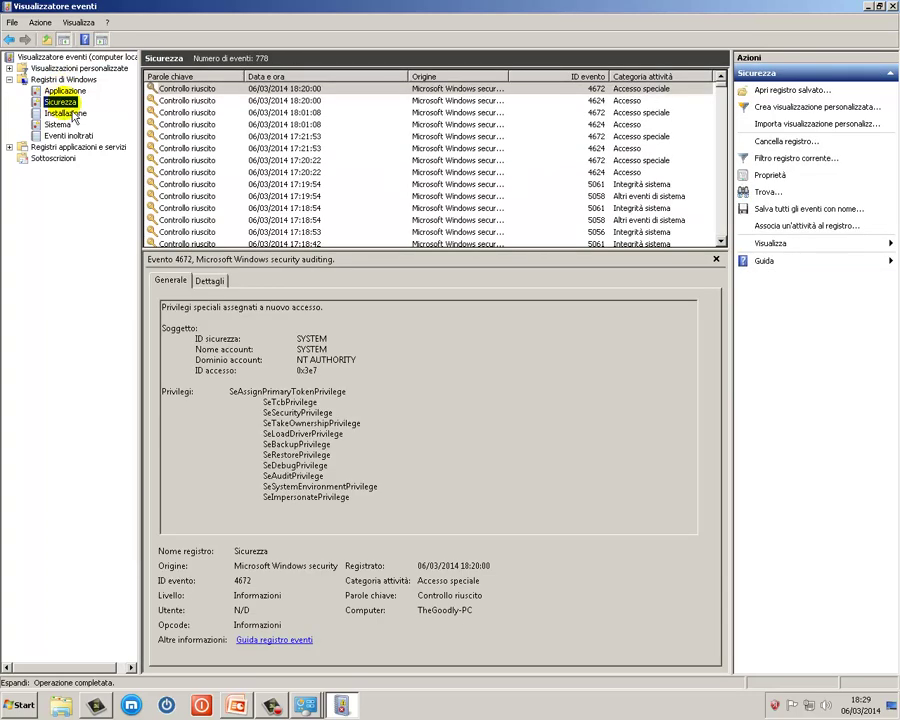
click(64, 113)
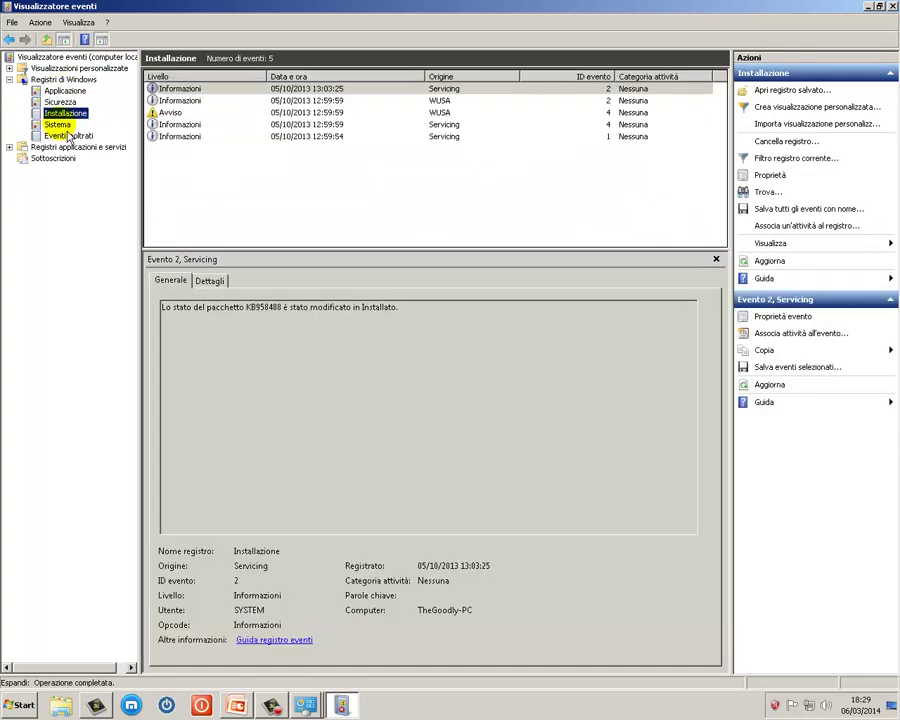
- Examine the WUSA and Servicing information events in the Installazione log and the full message of the Avviso event
click(185, 100)
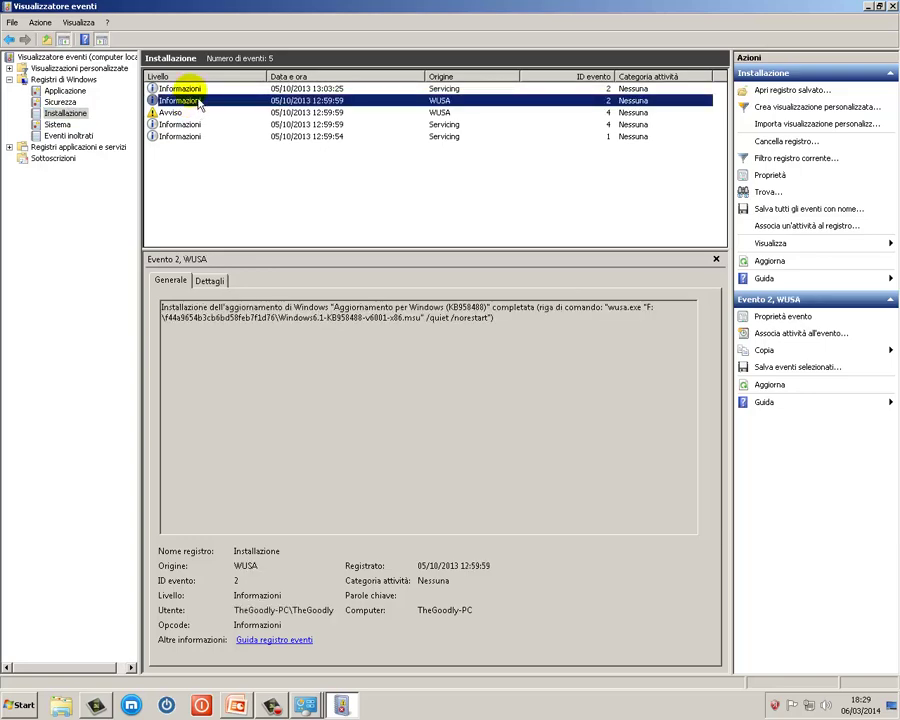
click(188, 89)
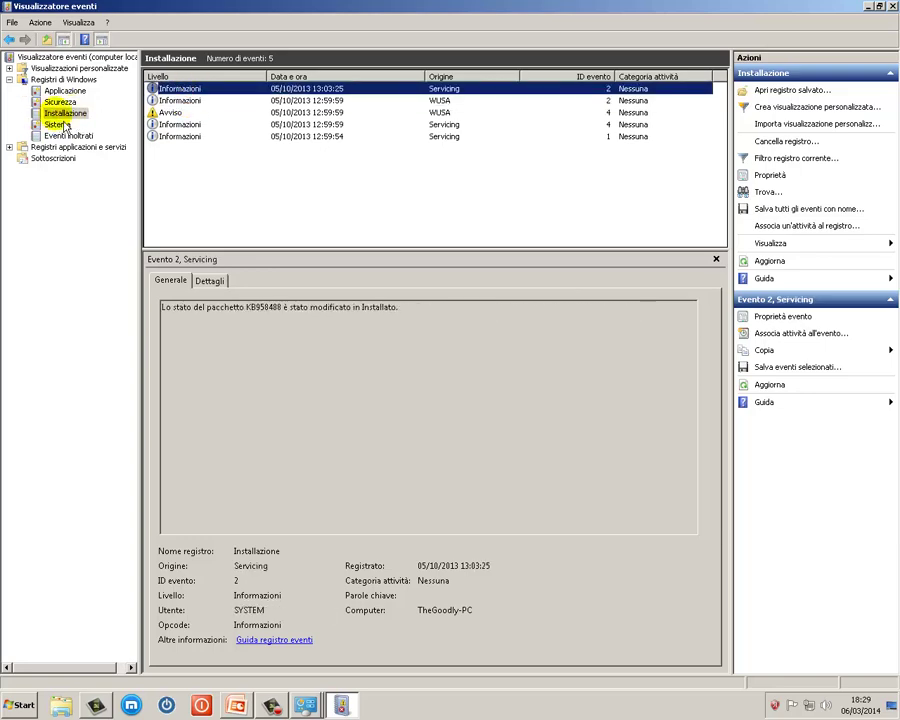
click(172, 112)
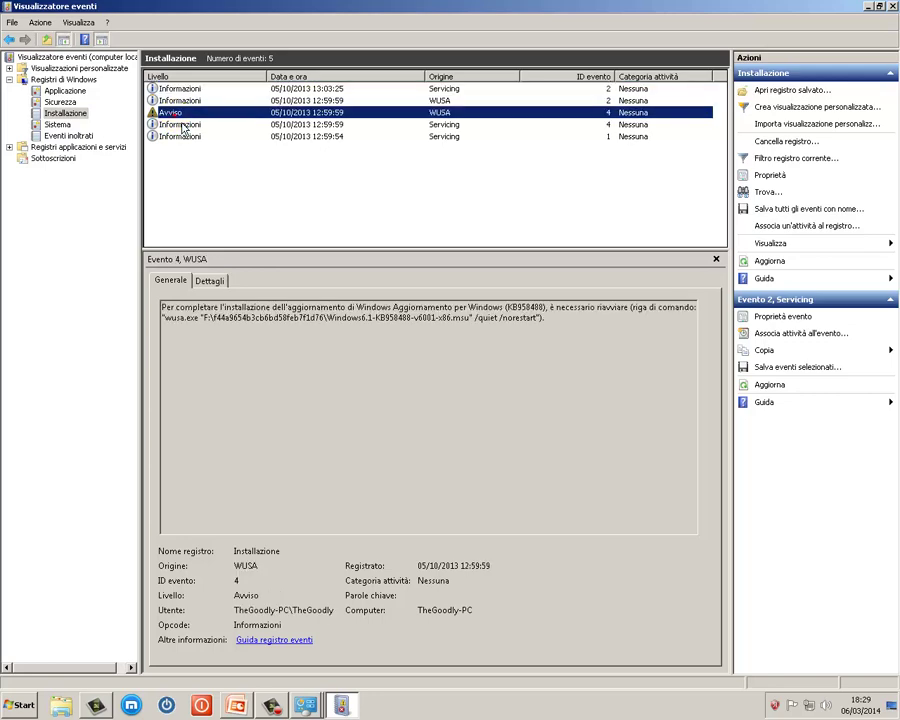
triple_click(561, 322)
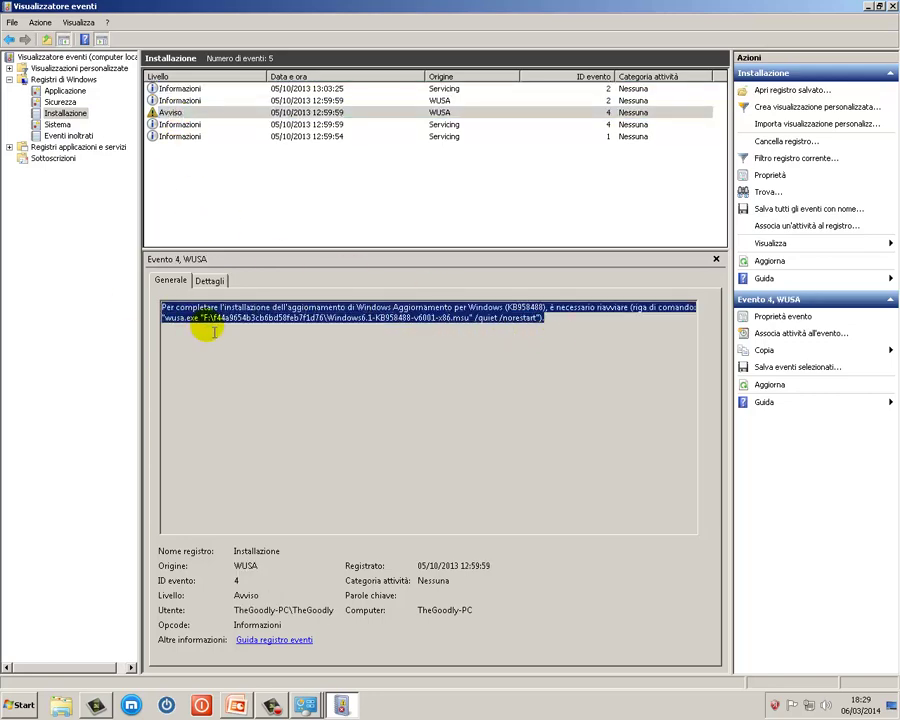